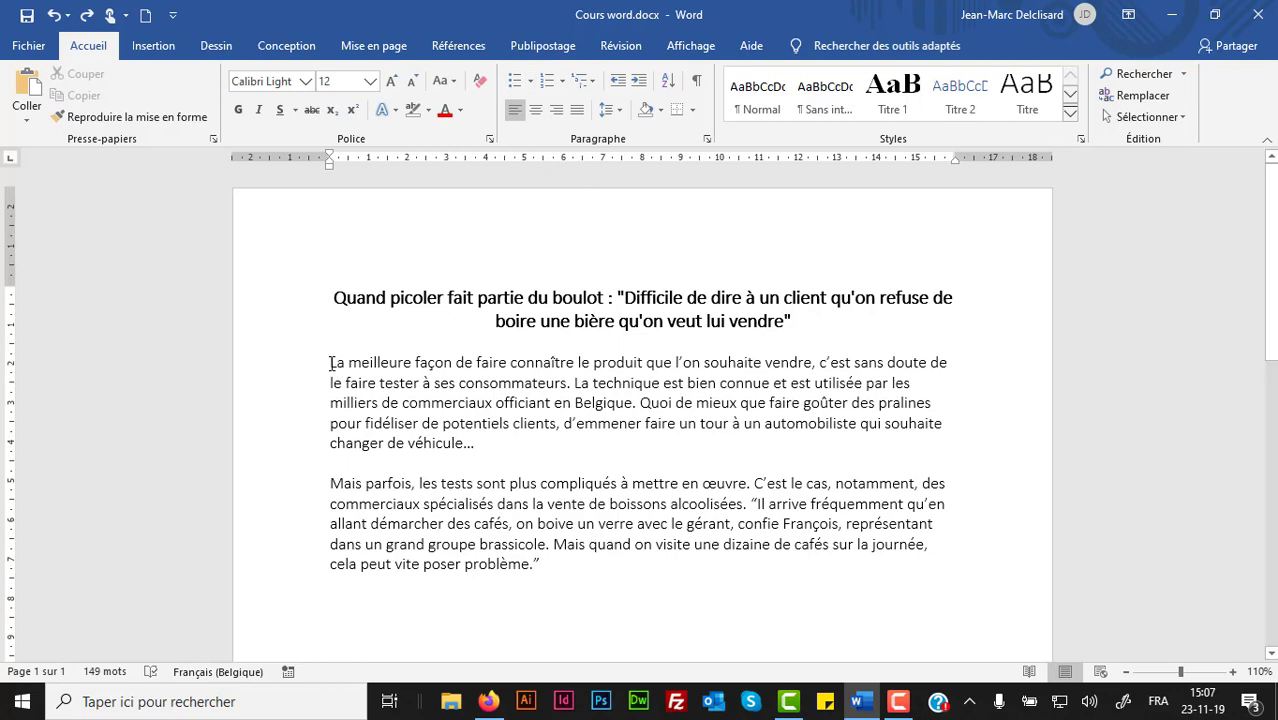
- Try centred and right alignment on the first body paragraph, and finally justify it
left_click_drag(330, 359, 480, 450)
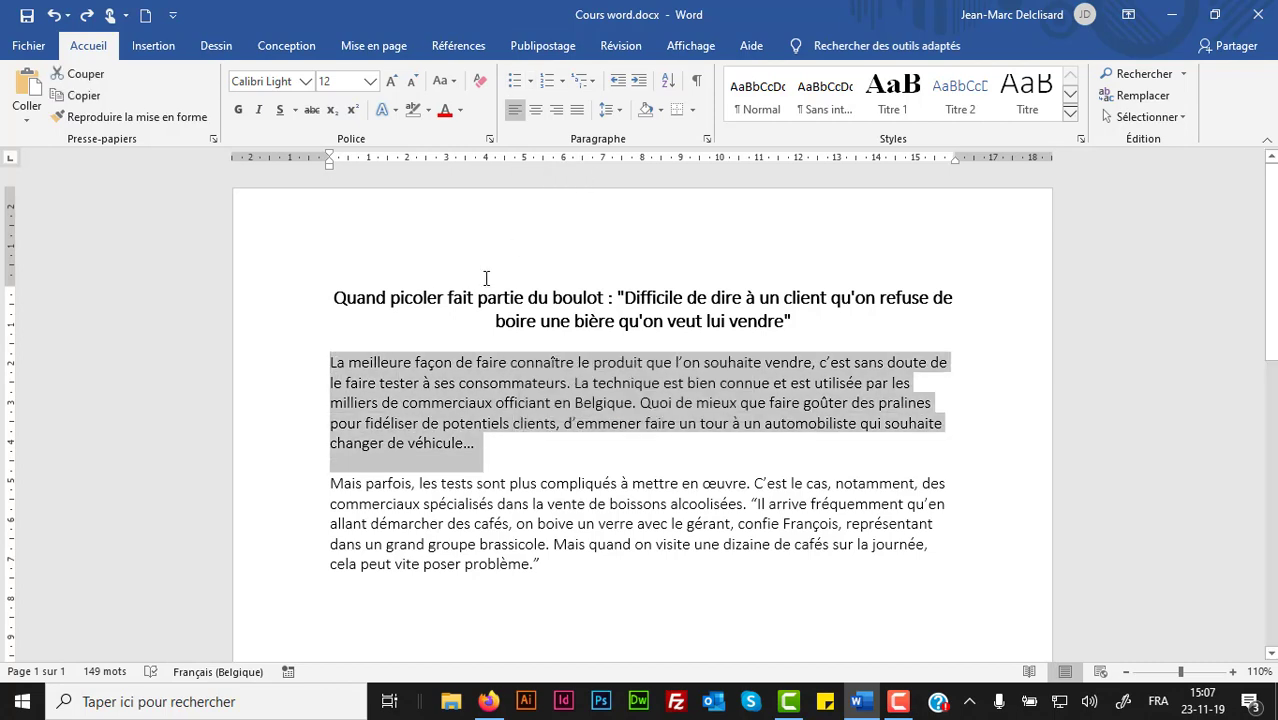
left_click(536, 110)
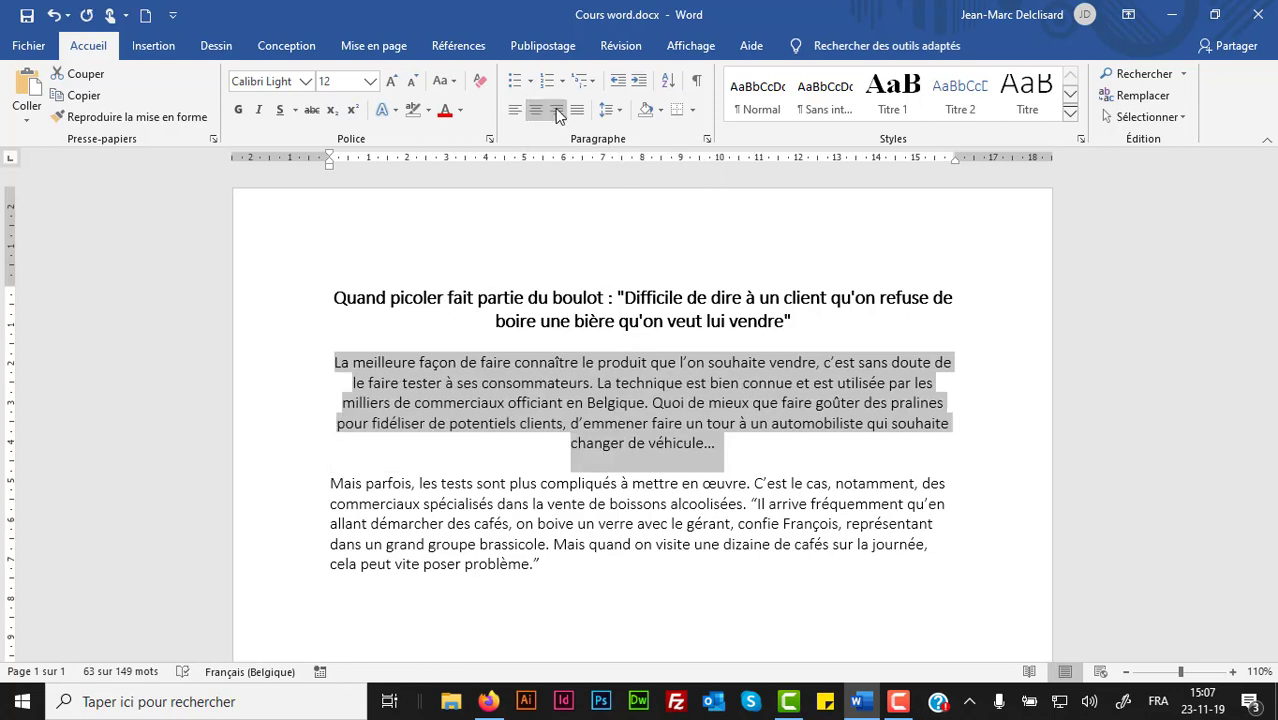
left_click(557, 112)
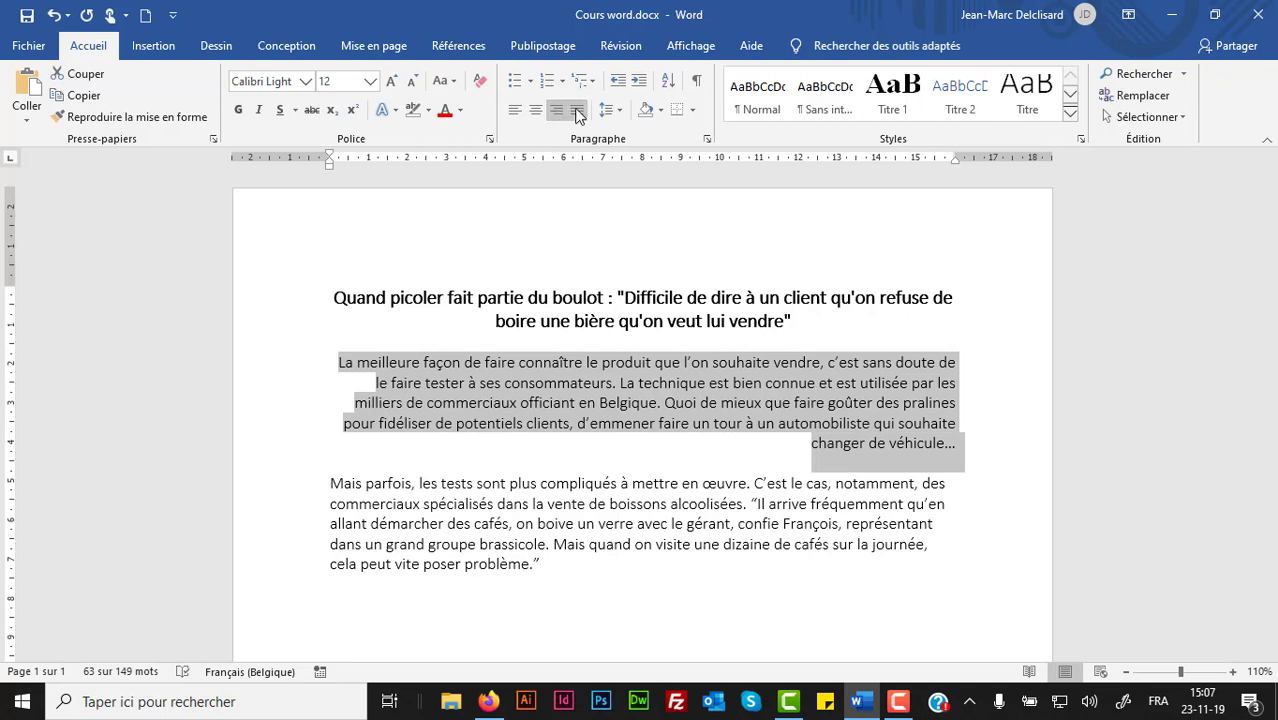
left_click(578, 112)
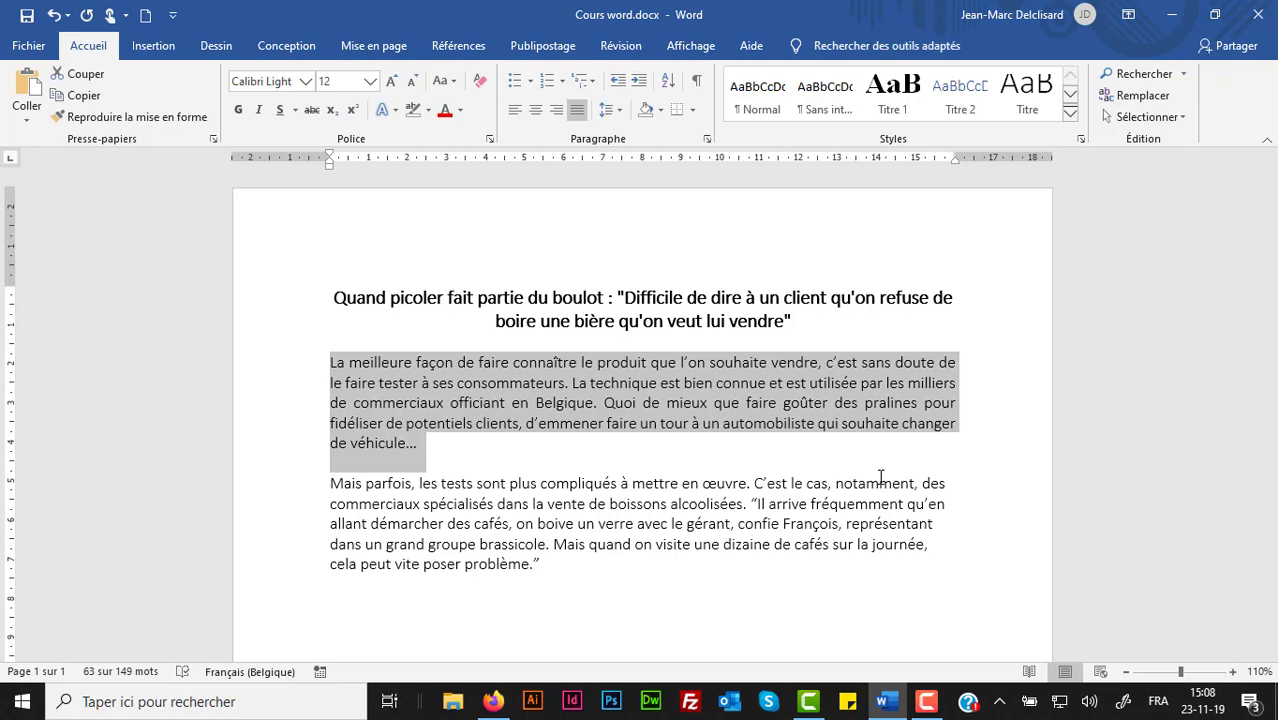
left_click(732, 401)
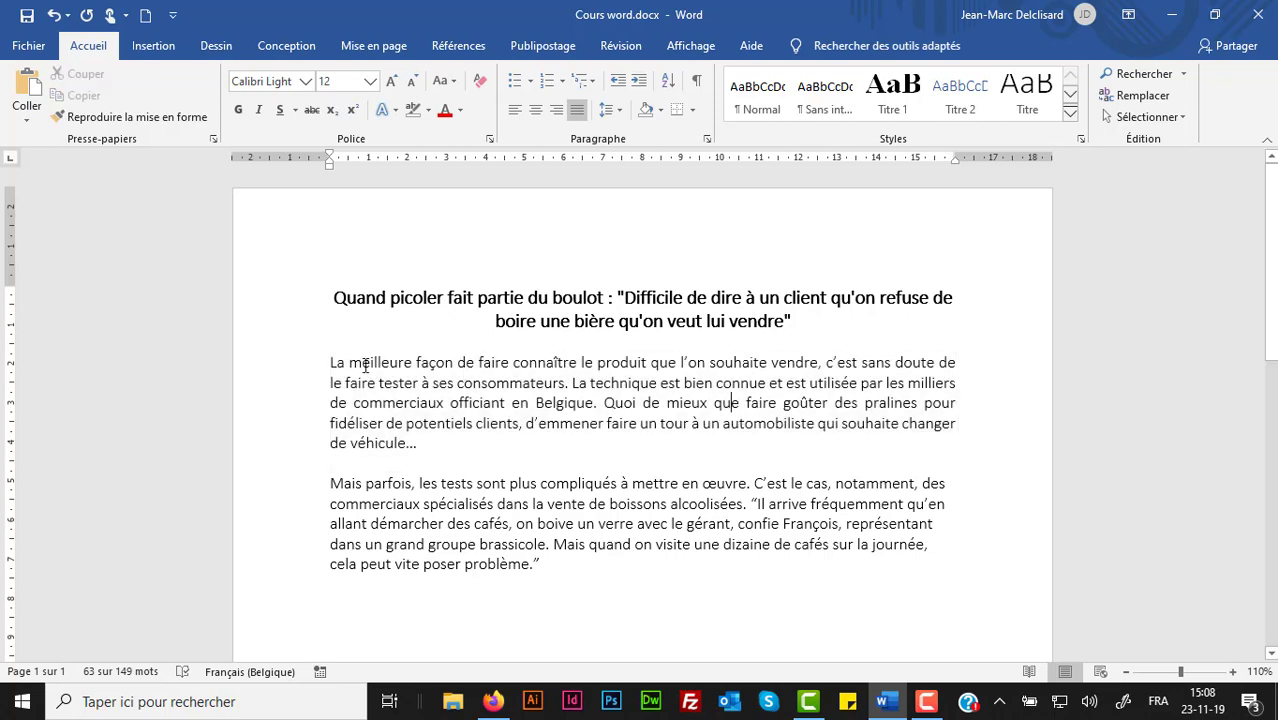
- Choose a special first-line indent (Première ligne) of 1,25 cm for the first body paragraph
left_click(331, 364)
left_click(451, 456, "shift")
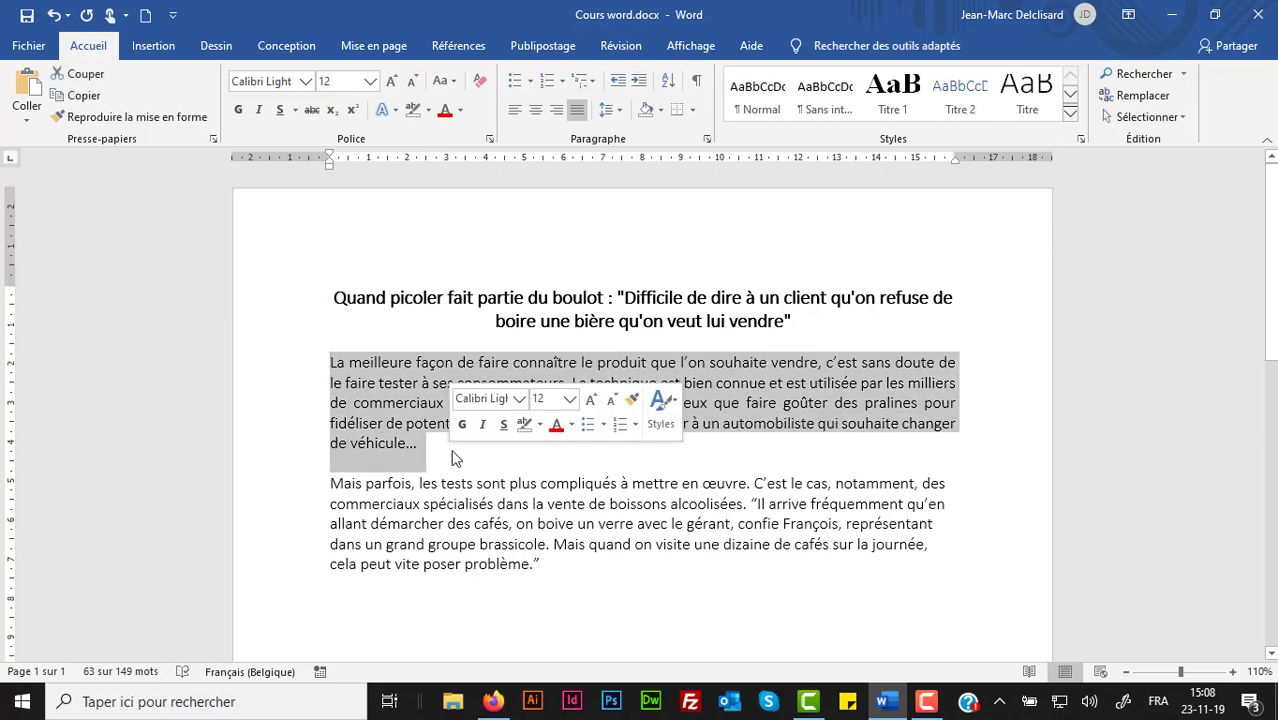
left_click(708, 143)
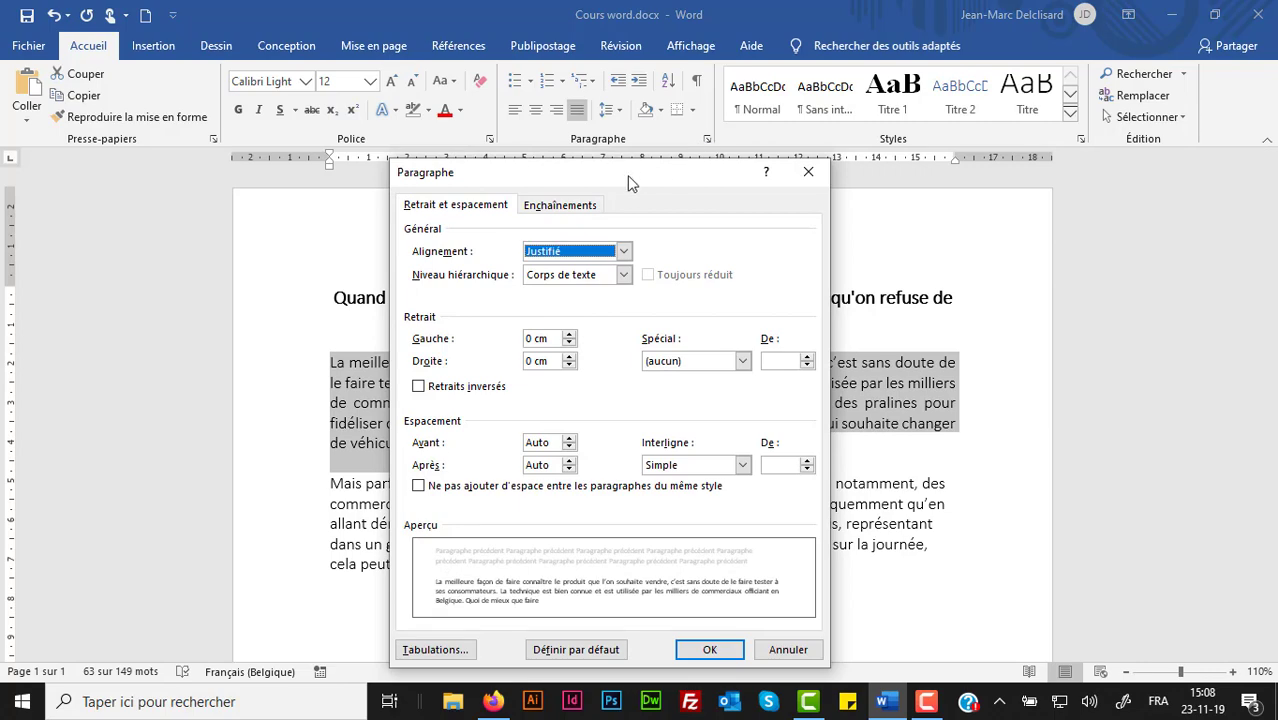
left_click_drag(627, 175, 899, 154)
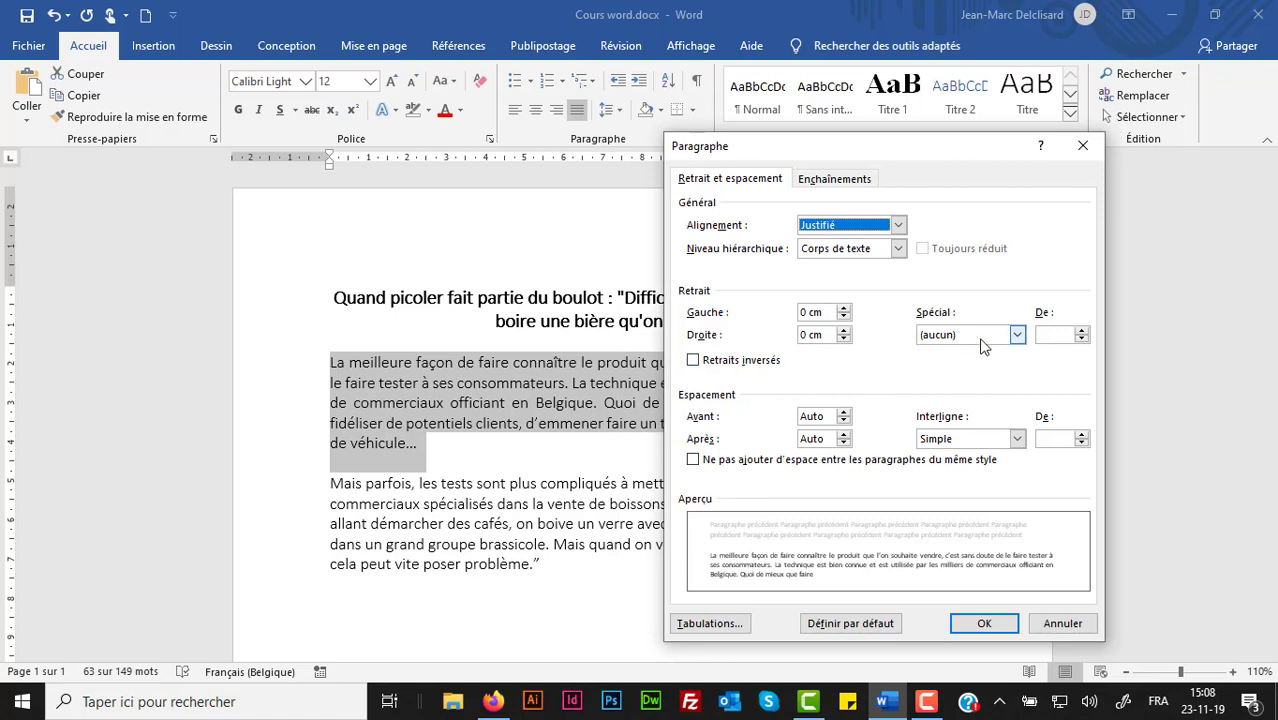
left_click(1017, 337)
left_click(1005, 370)
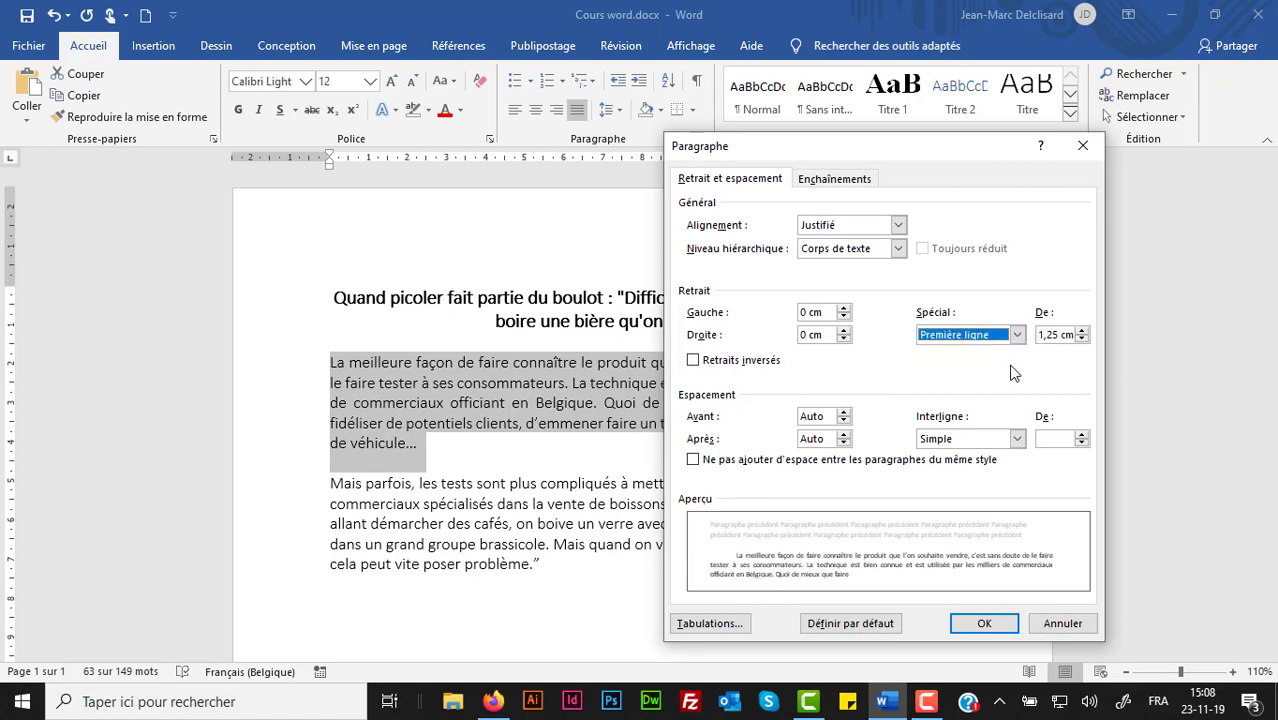
- Set the first body paragraph's left indent to 1 cm and apply the paragraph settings
left_click(844, 309)
left_click(844, 309)
left_click(844, 309)
left_click(844, 309)
left_click(844, 309)
left_click(844, 309)
left_click(844, 309)
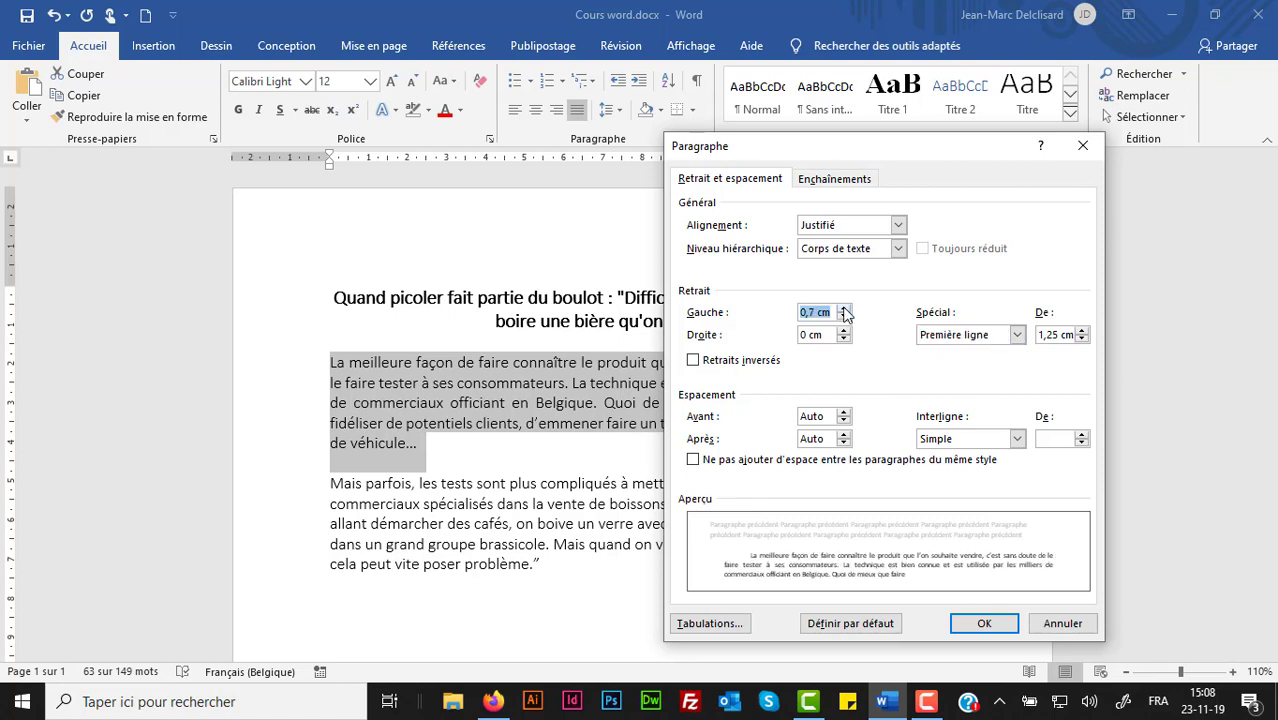
left_click(844, 309)
left_click(844, 309)
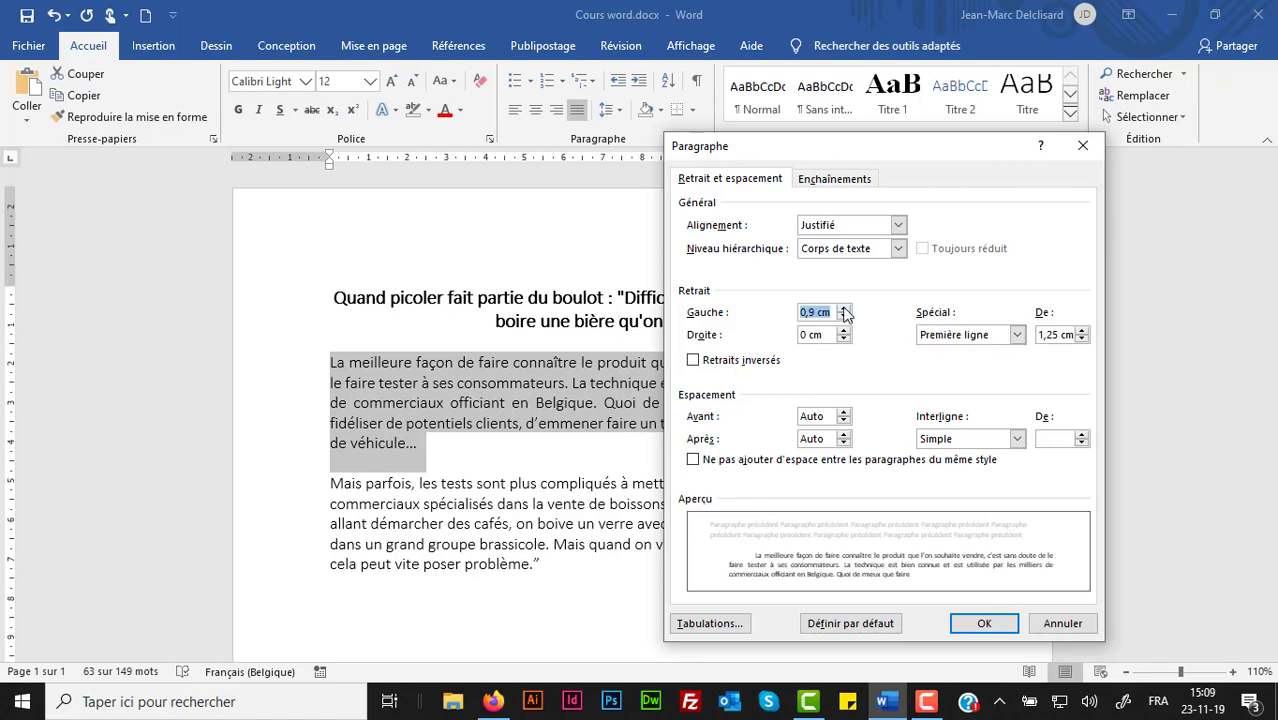
left_click(844, 309)
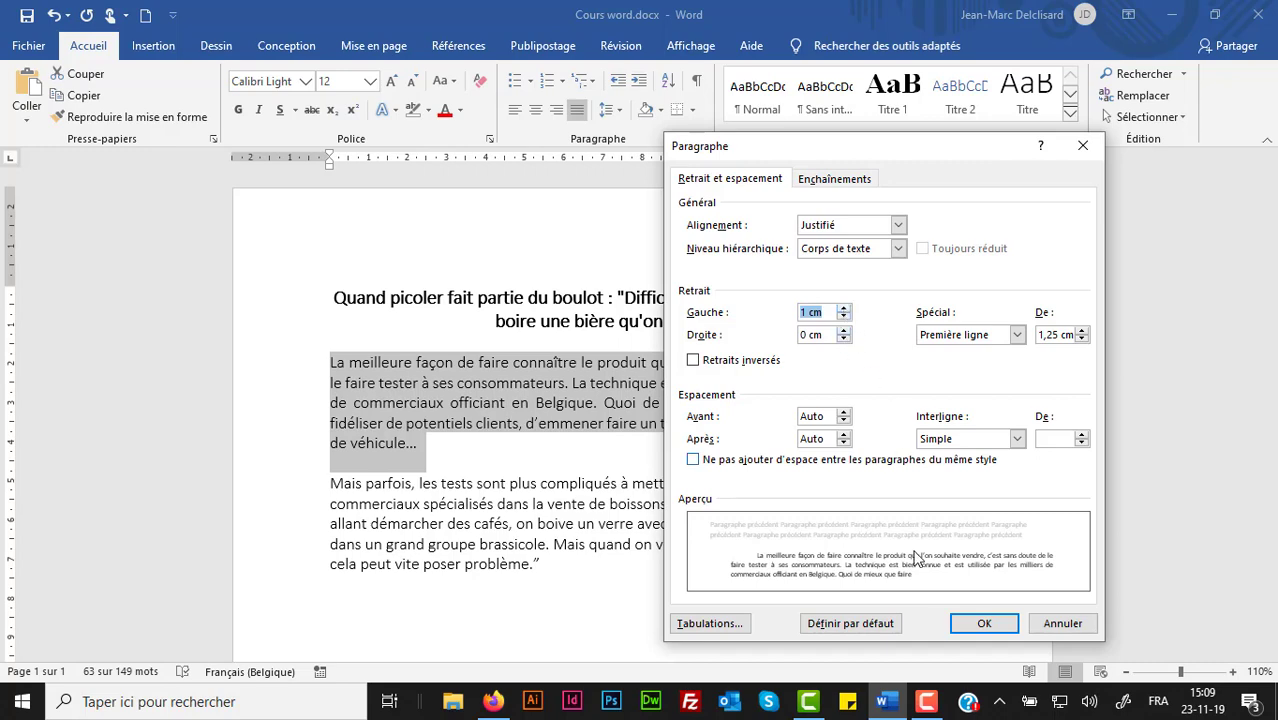
left_click(985, 624)
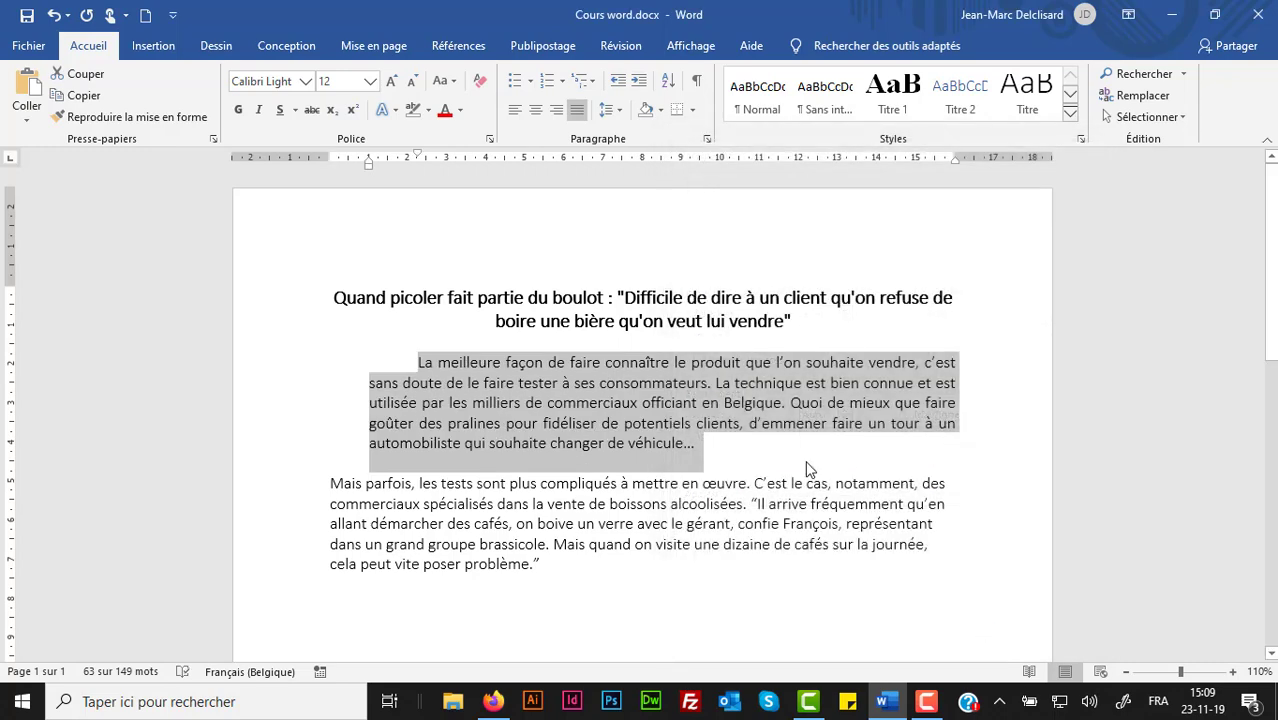
- Change the first body paragraph's special indent to hanging (Négatif) at 1,25 cm and apply it
left_click(477, 365)
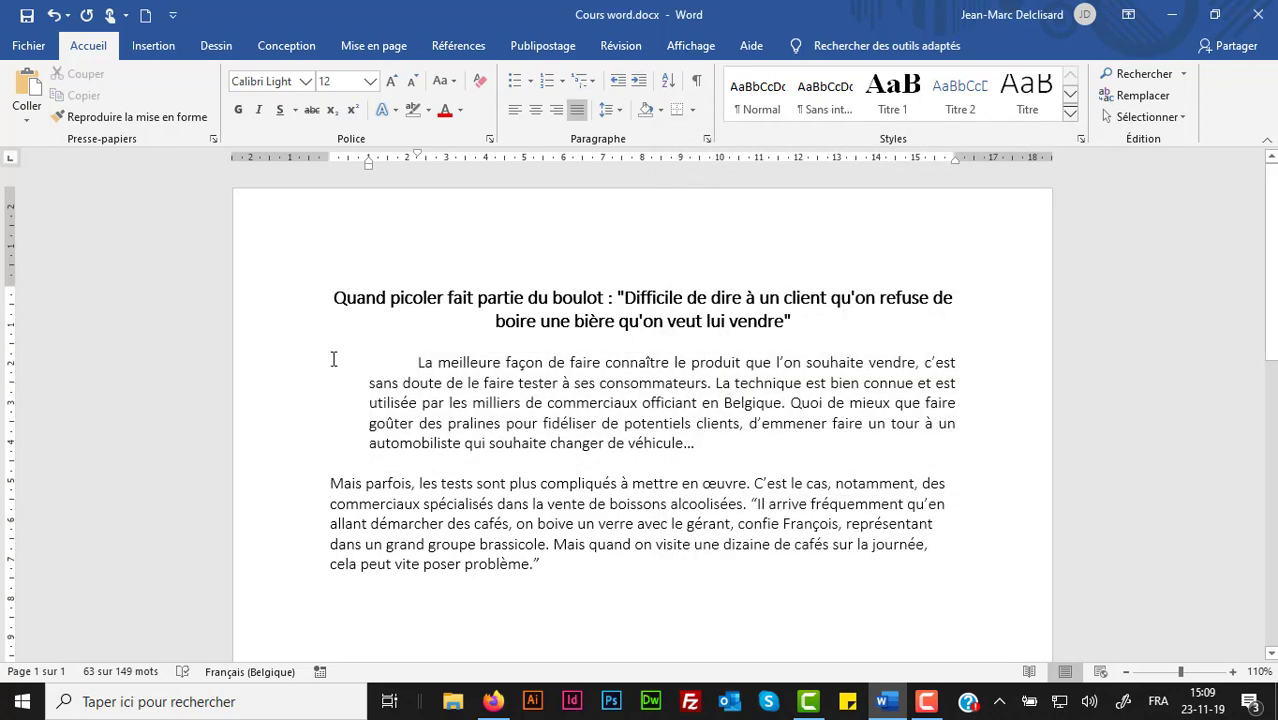
left_click(415, 362)
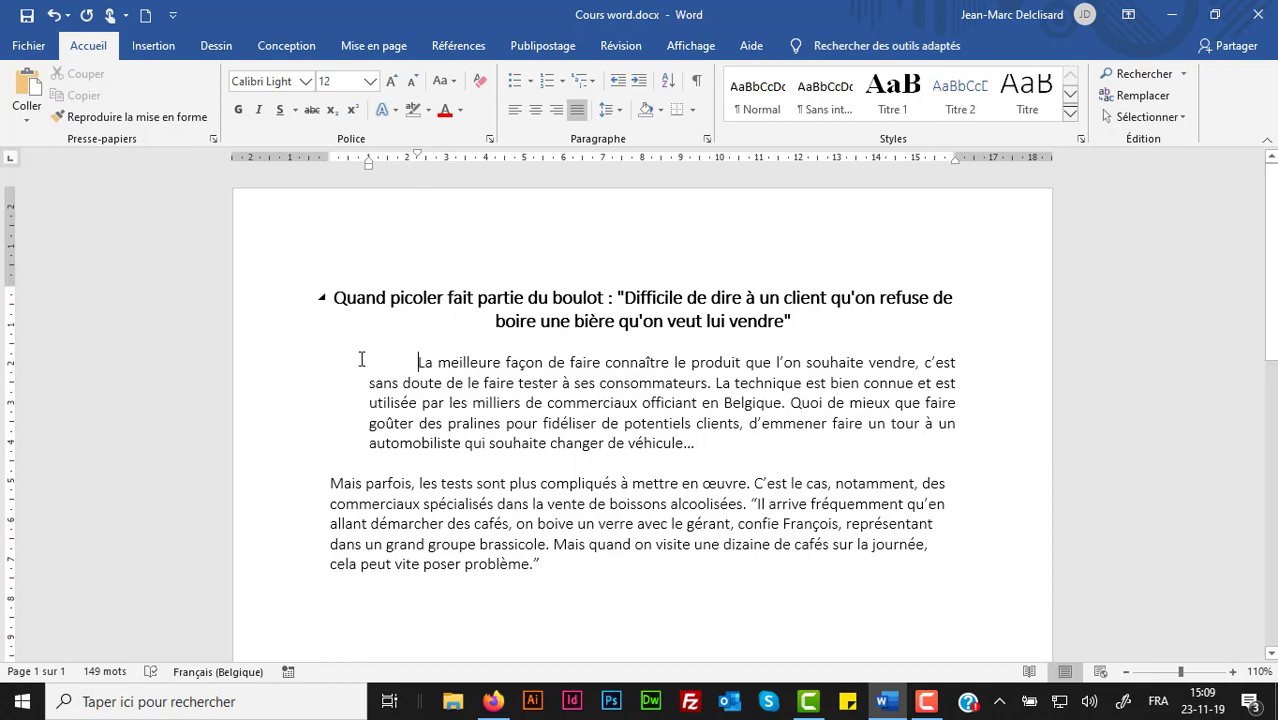
left_click(706, 142)
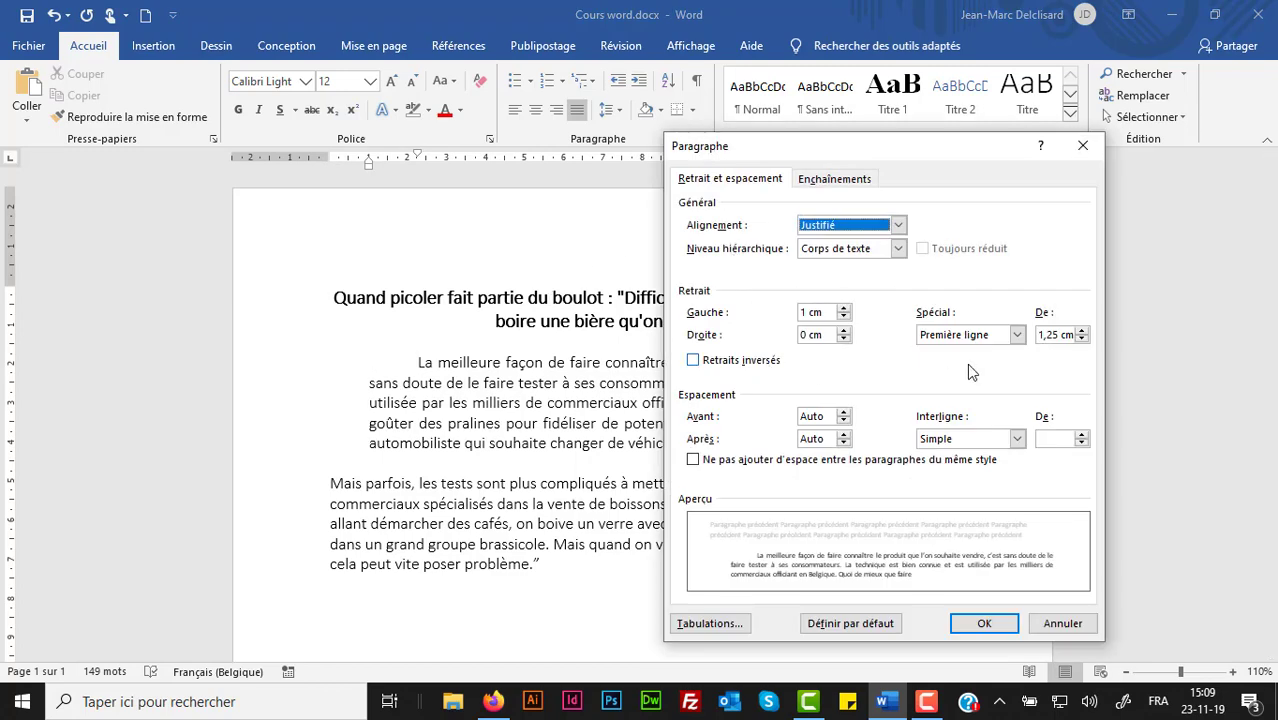
left_click(1016, 335)
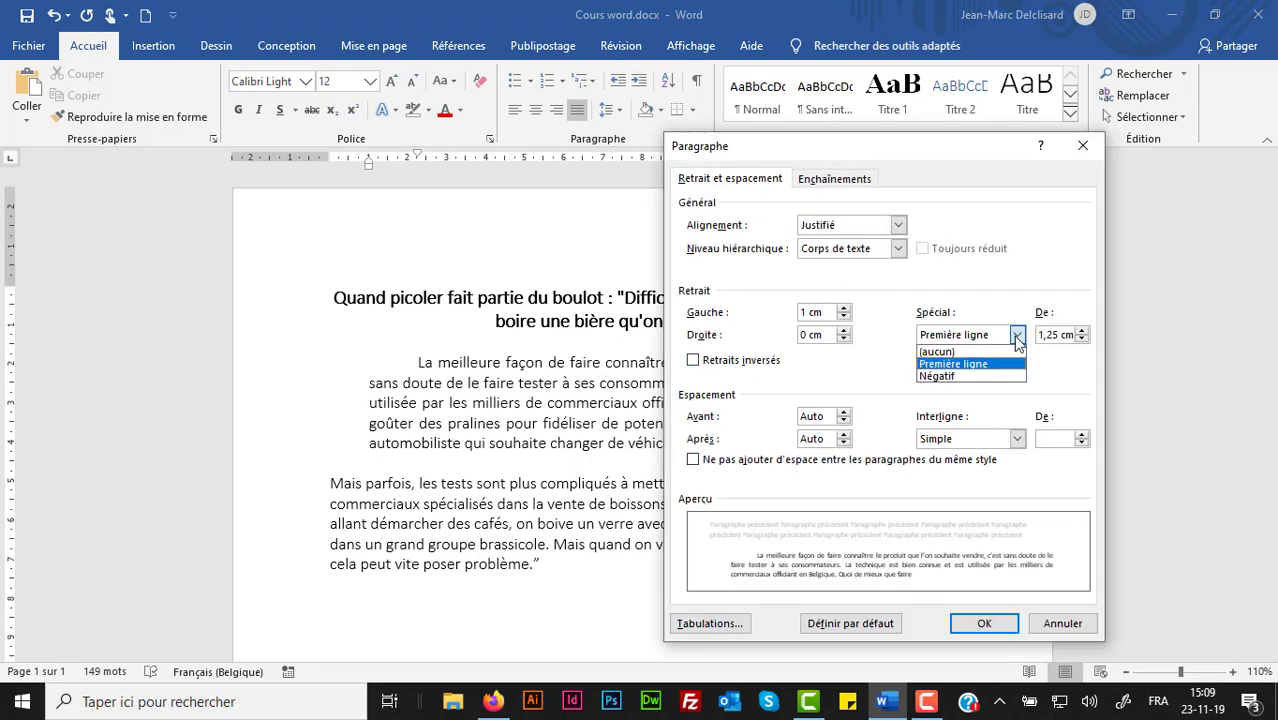
left_click(953, 377)
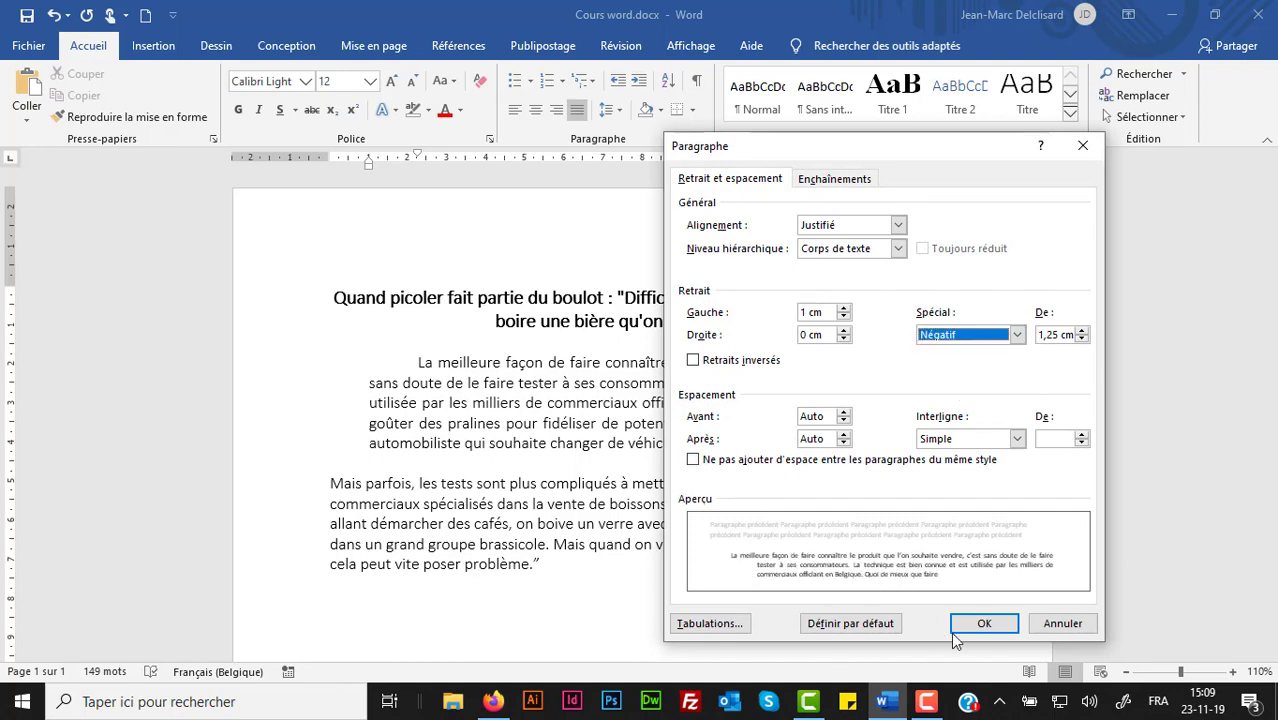
left_click(984, 623)
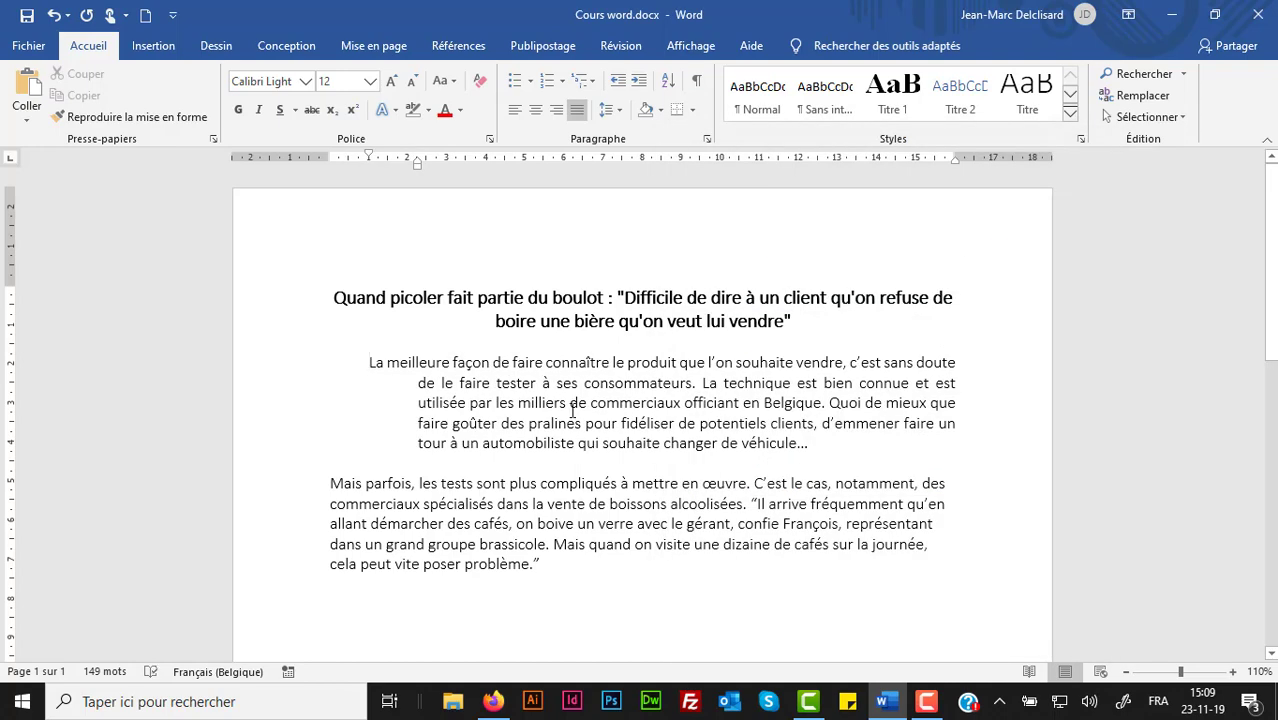
- Remove the first body paragraph's special indent and set its left indent to 0 cm
left_click(419, 384)
left_click_drag(369, 365, 850, 448)
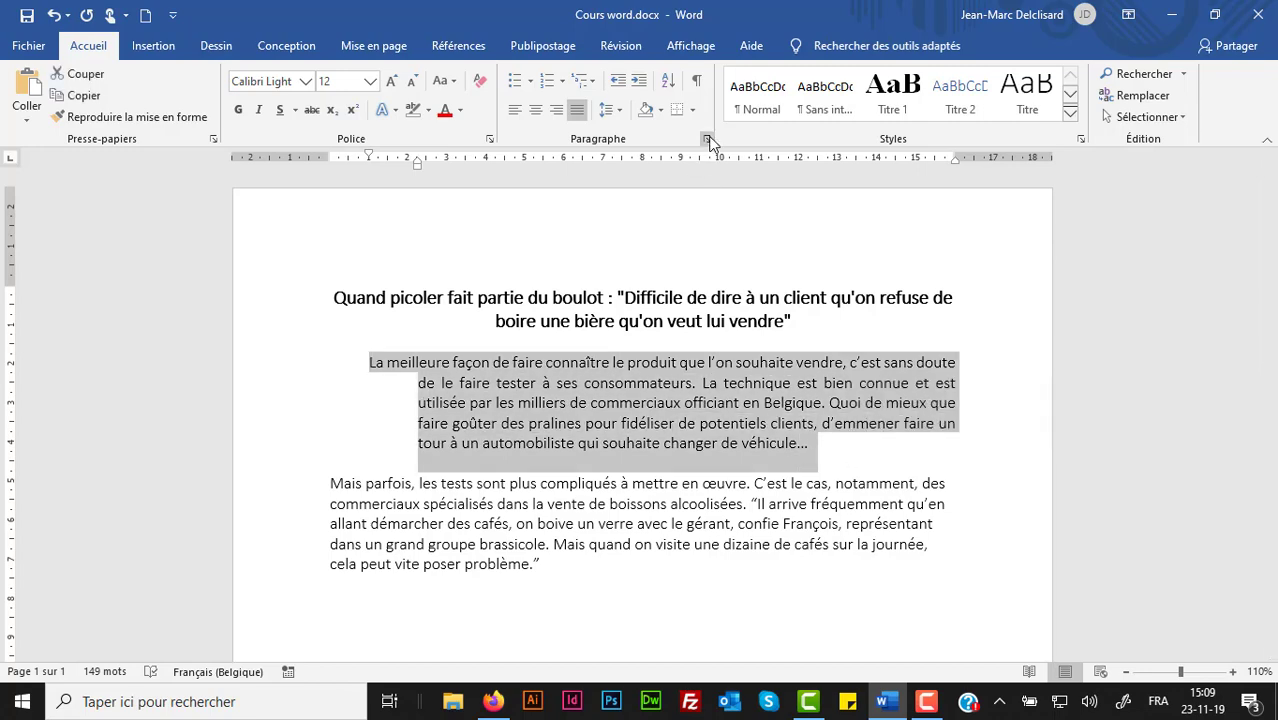
left_click(707, 140)
left_click(1015, 336)
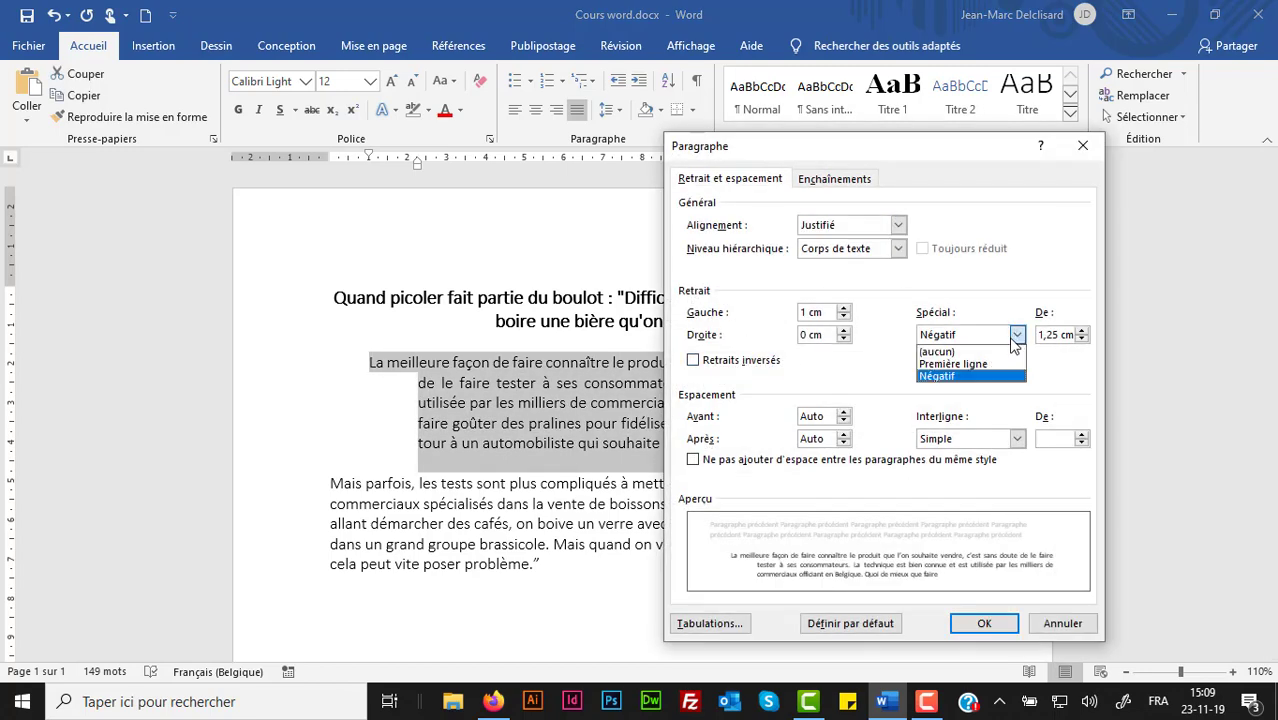
left_click(990, 351)
left_click(845, 317)
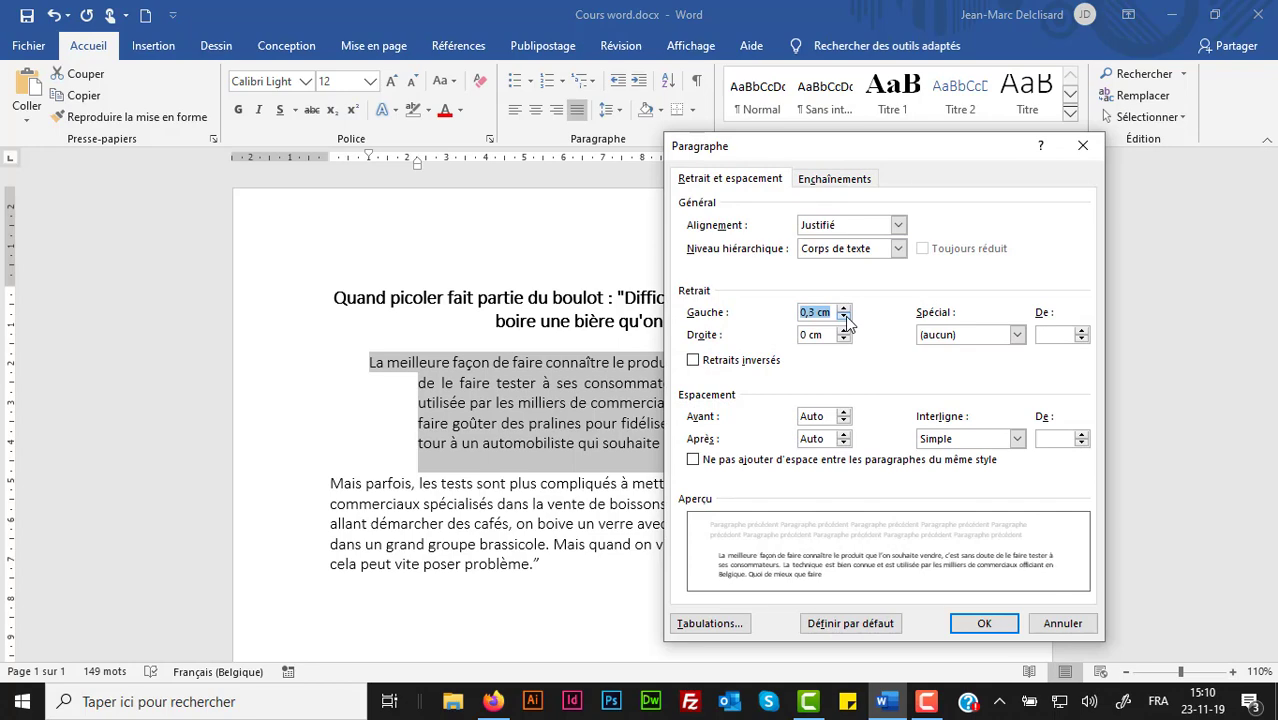
left_click(845, 317)
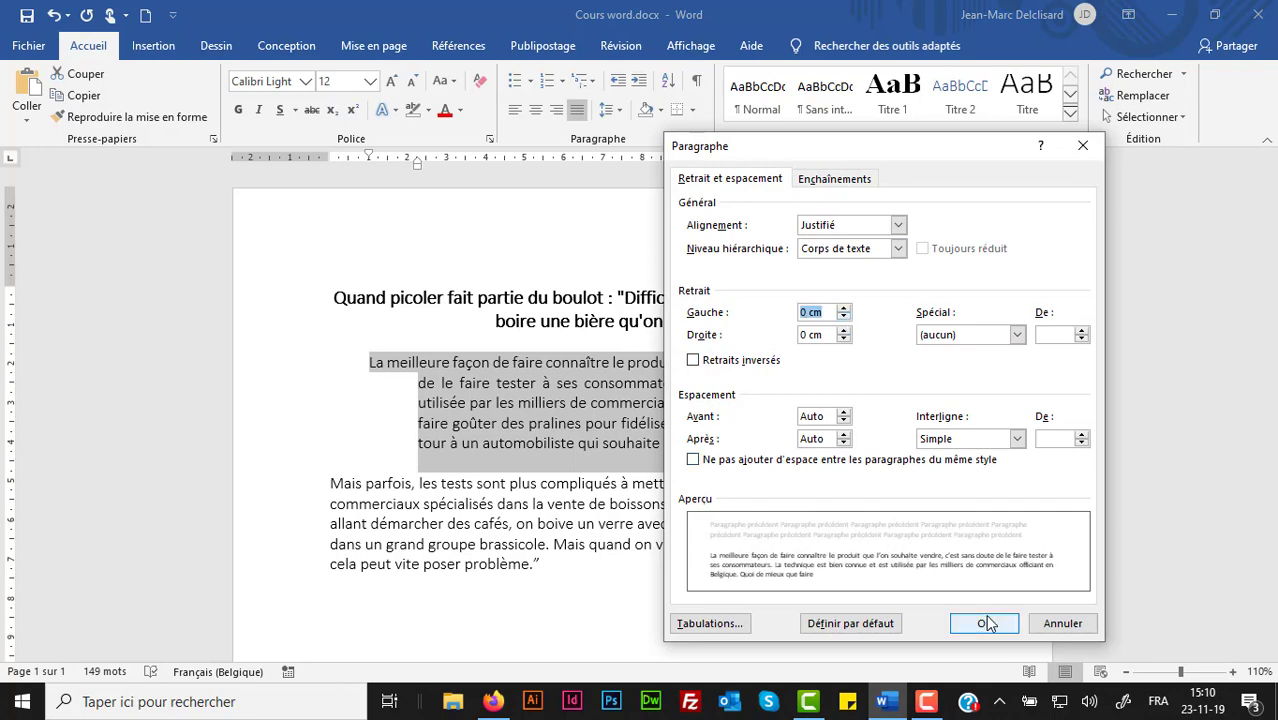
left_click(984, 623)
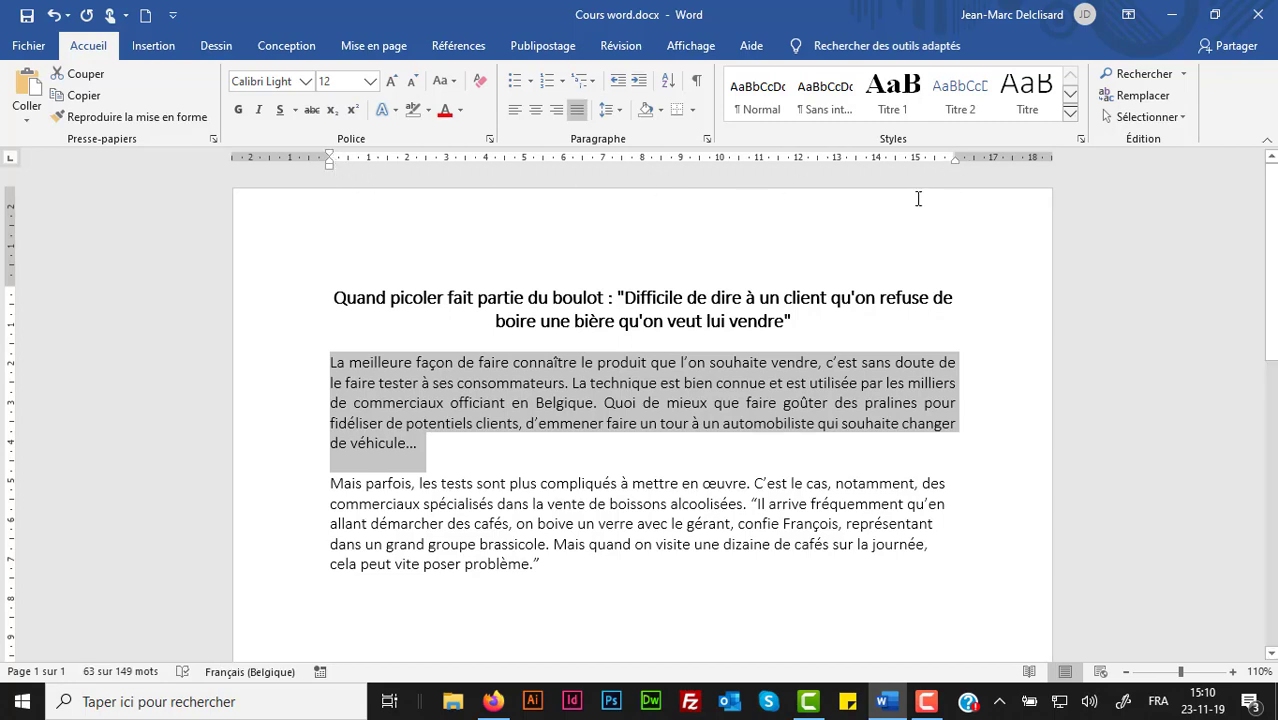
- On the ruler, pull the first body paragraph's right edge to about 13.25 cm, its left indent to about 1.25 cm and first line to about 2.25 cm
left_click_drag(955, 162, 849, 172)
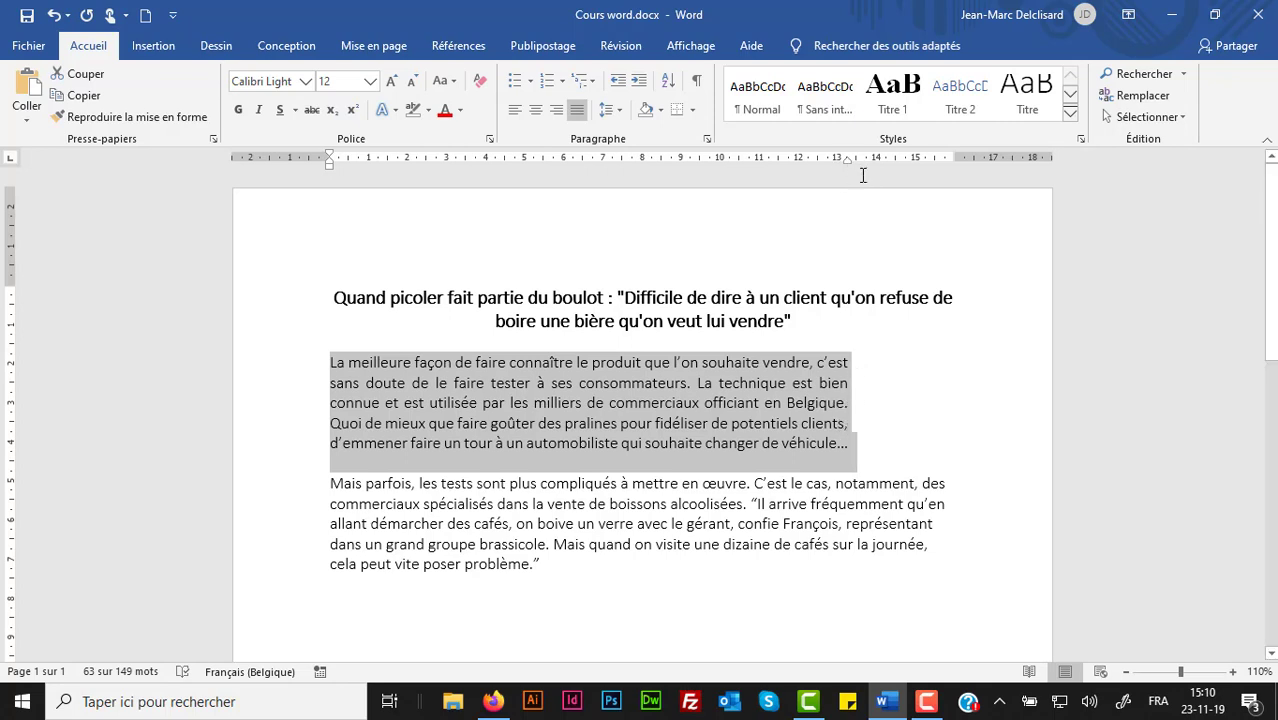
left_click(840, 297)
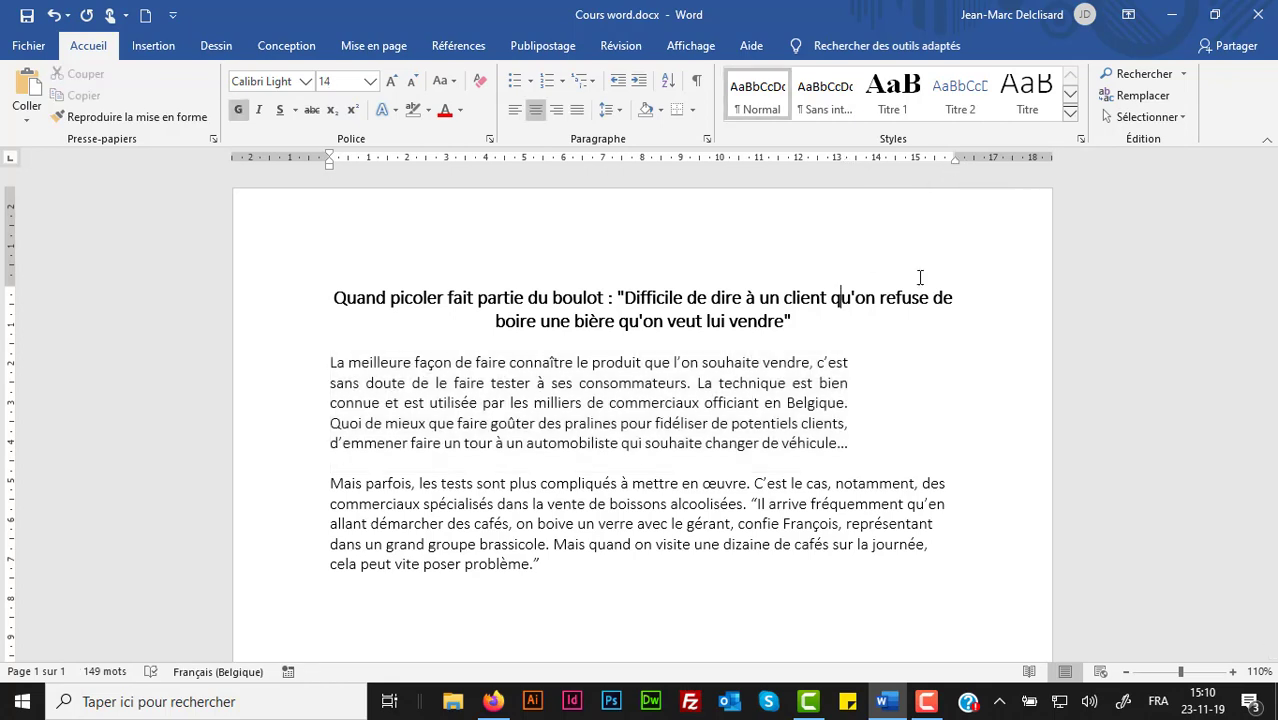
left_click_drag(331, 362, 876, 437)
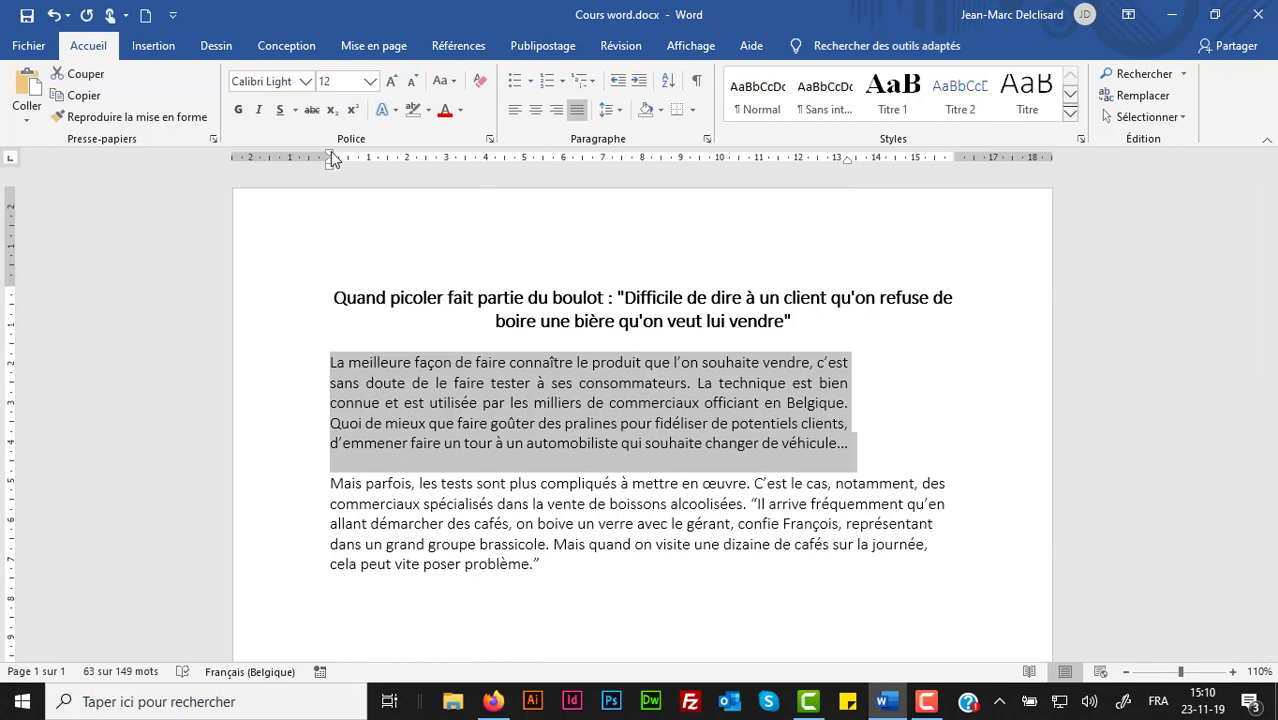
mouse_move(331, 160)
left_mouse_down()
mouse_move(397, 160)
mouse_move(351, 167)
mouse_move(379, 169)
mouse_move(418, 154)
left_mouse_up()
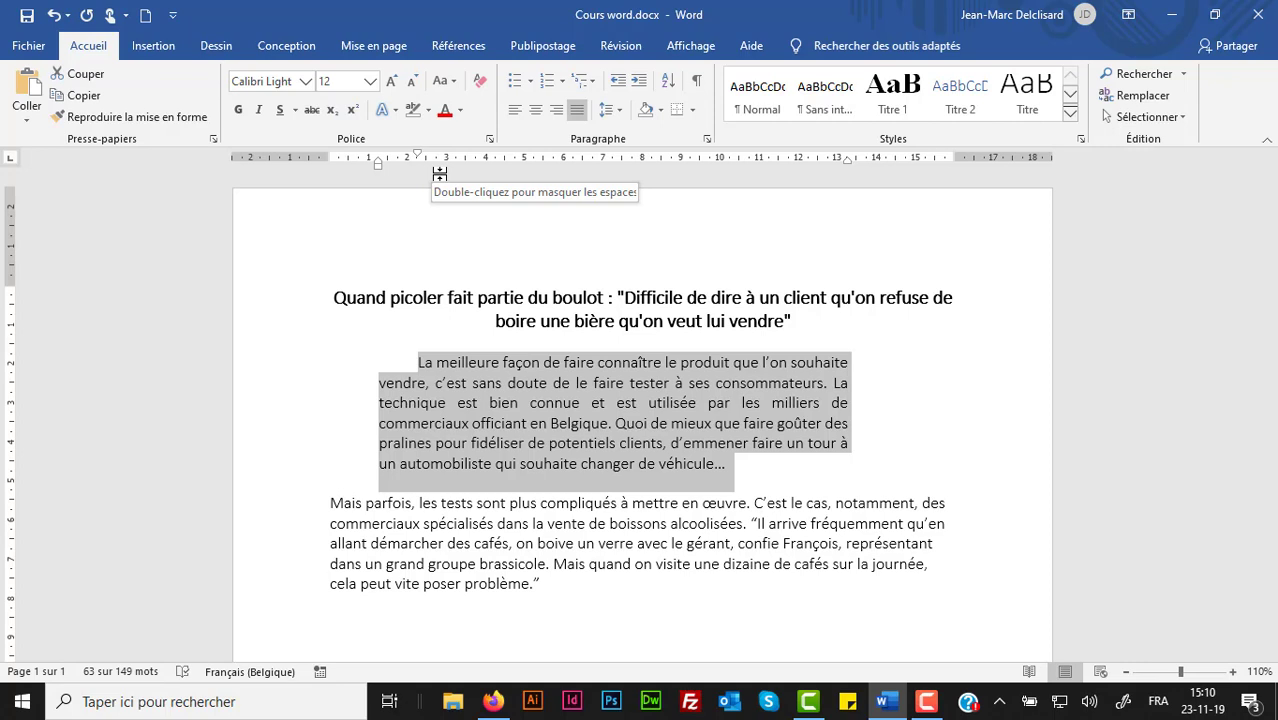
- Increase the first body paragraph's indent level, and decrease it until its left indent is at 0 cm
left_click(621, 88)
left_click(640, 88)
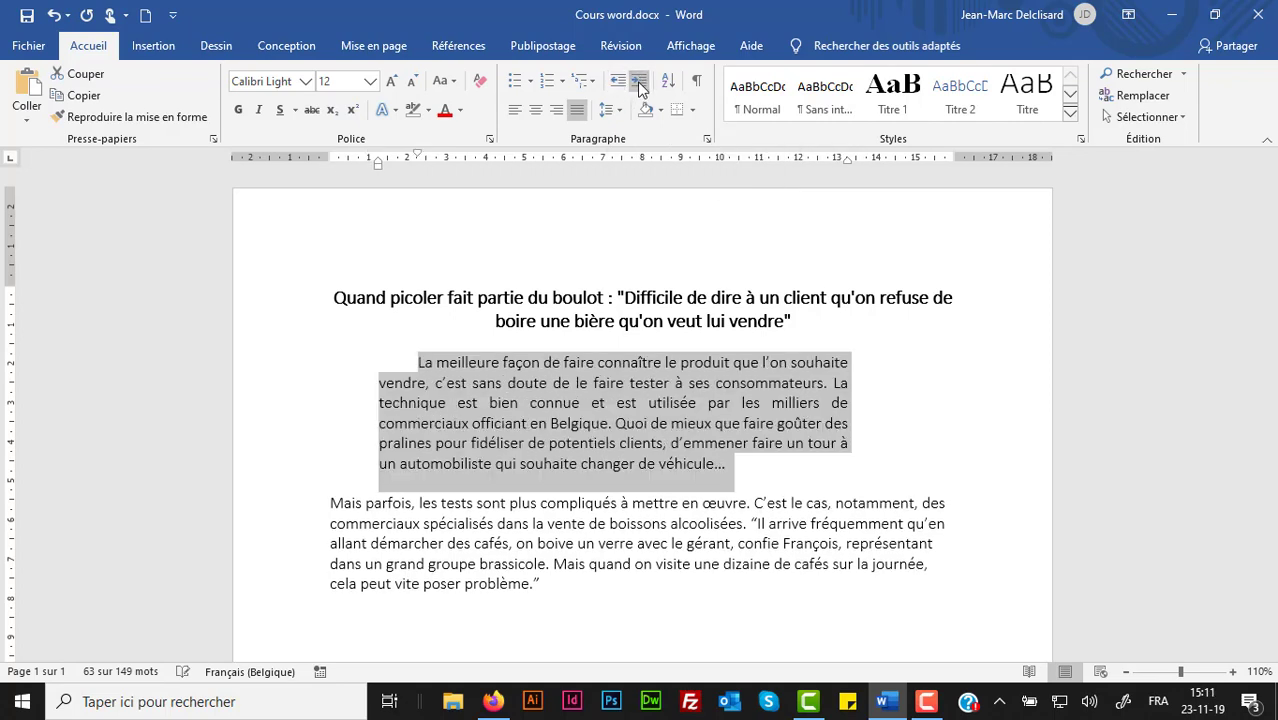
left_click(640, 86)
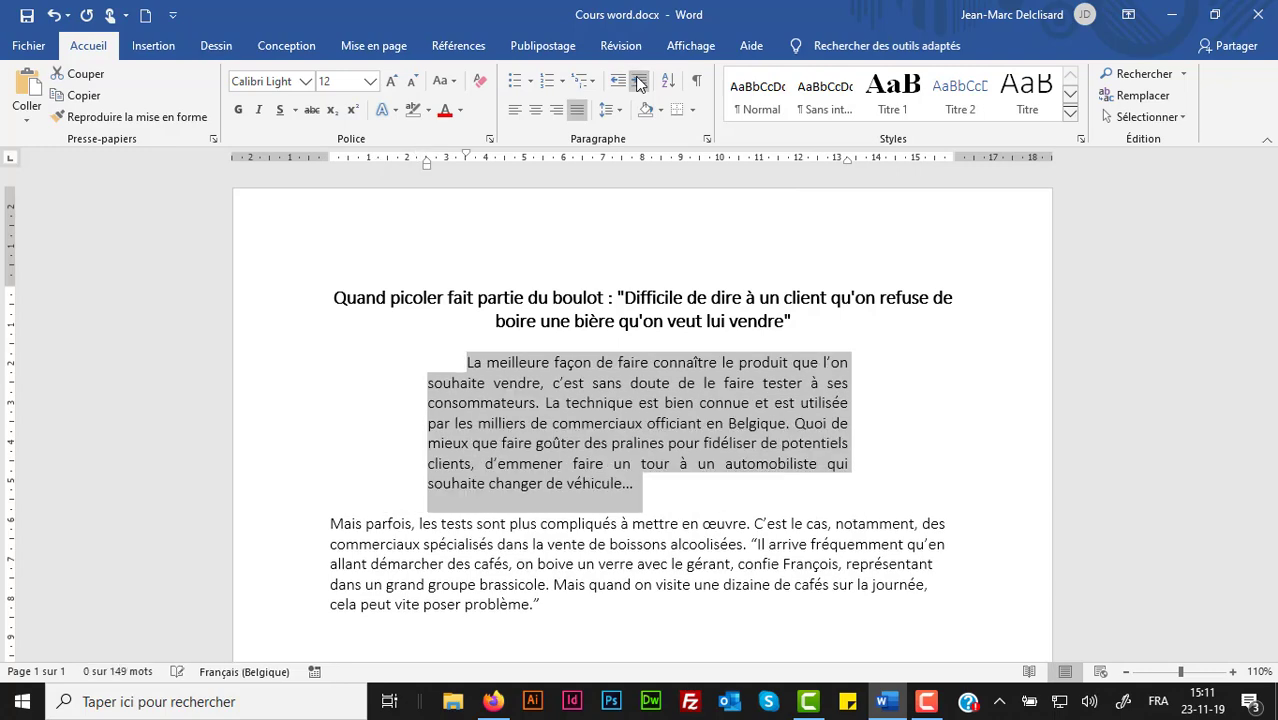
left_click(640, 84)
left_click(619, 86)
left_click(619, 86)
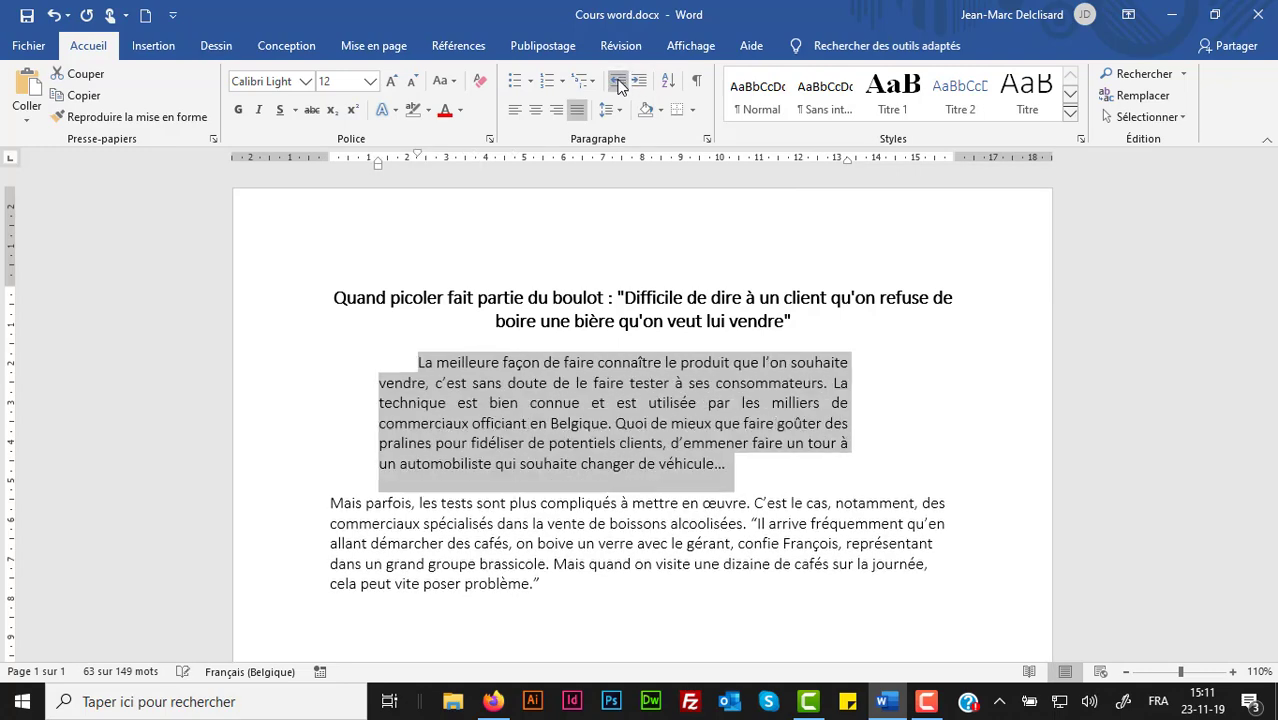
left_click(619, 86)
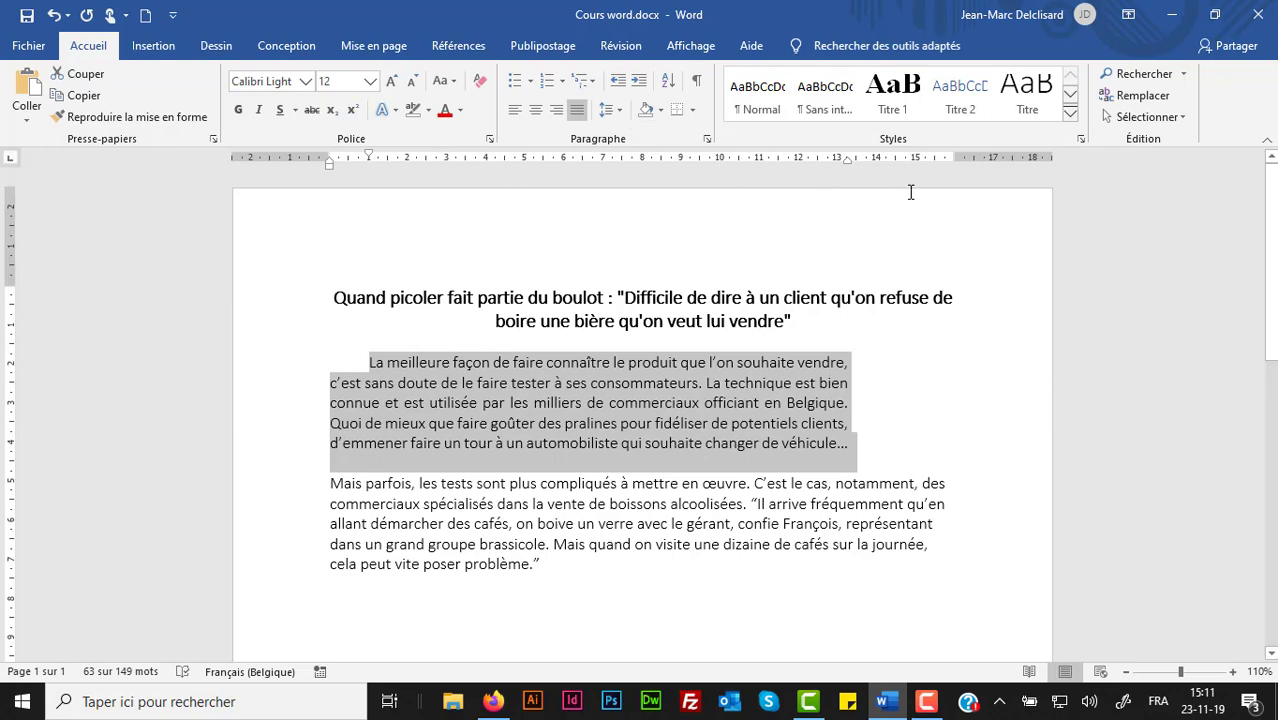
- Return the first body paragraph's right indent to the page margin and its first-line indent to 0 cm on the ruler
left_click_drag(847, 162, 955, 162)
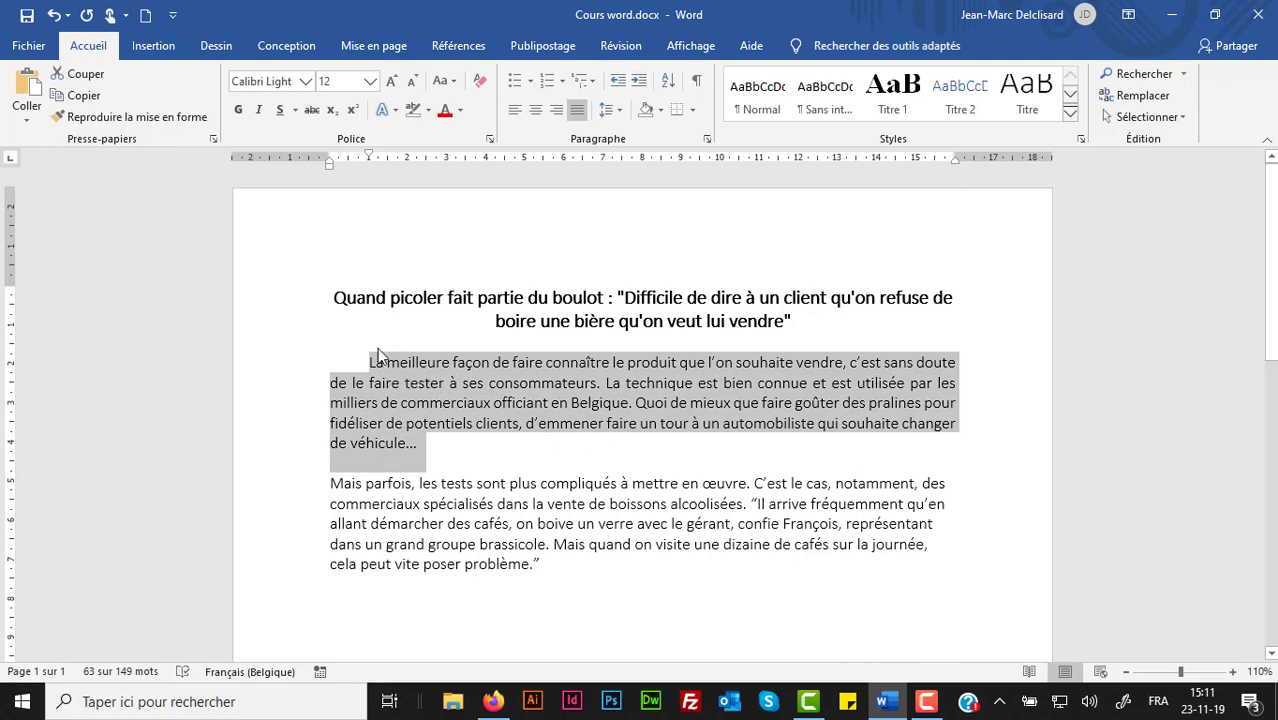
left_click_drag(368, 158, 329, 158)
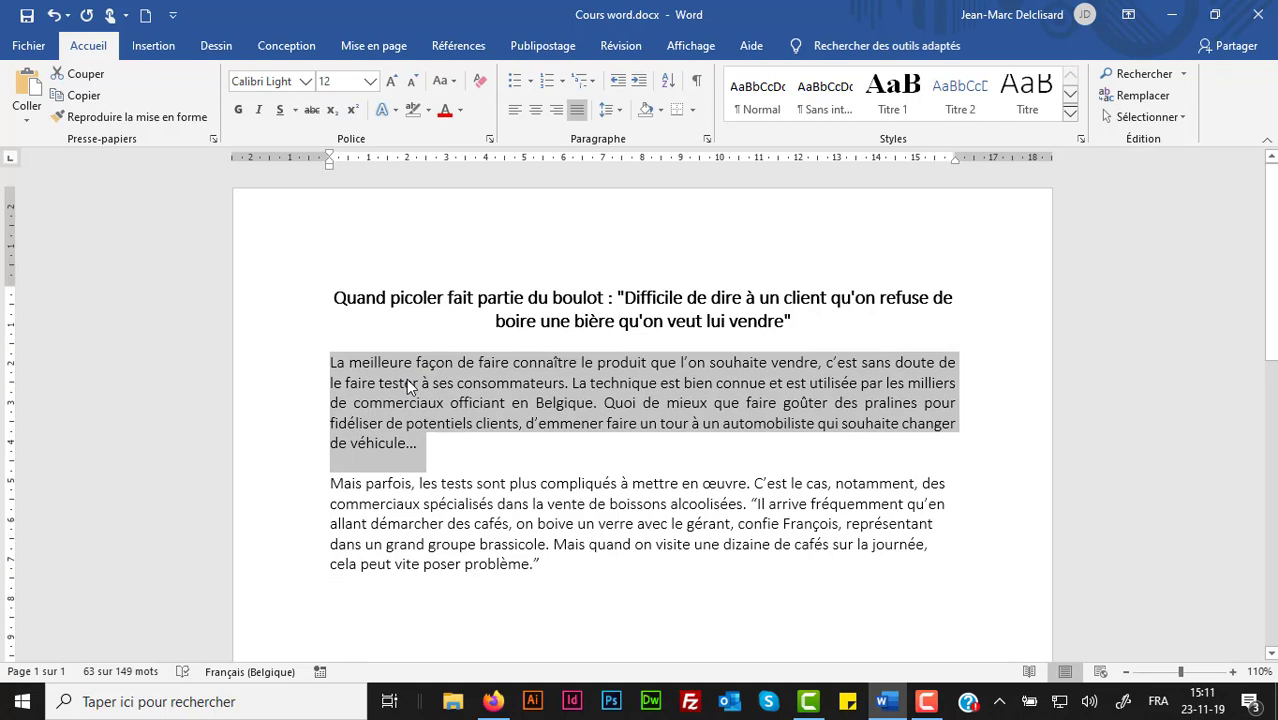
left_click(458, 363)
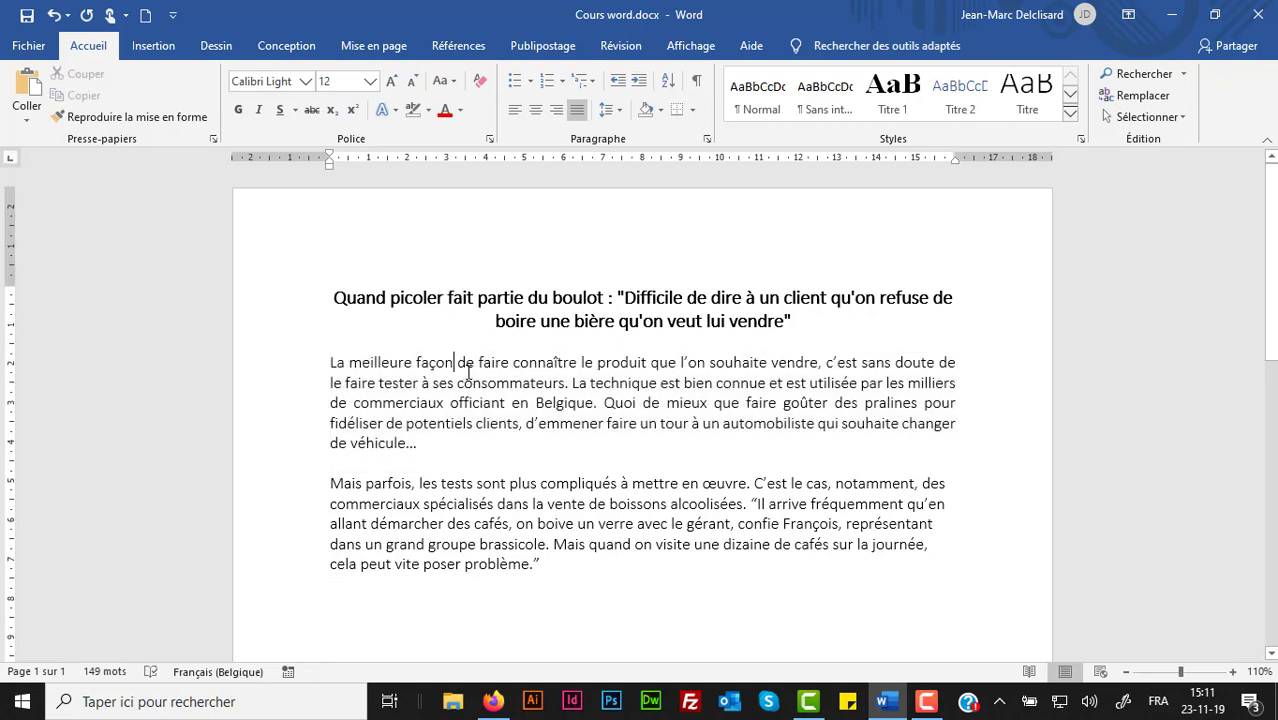
- Set the first body paragraph's line spacing to Multiple with a value of 3
triple_click(422, 364)
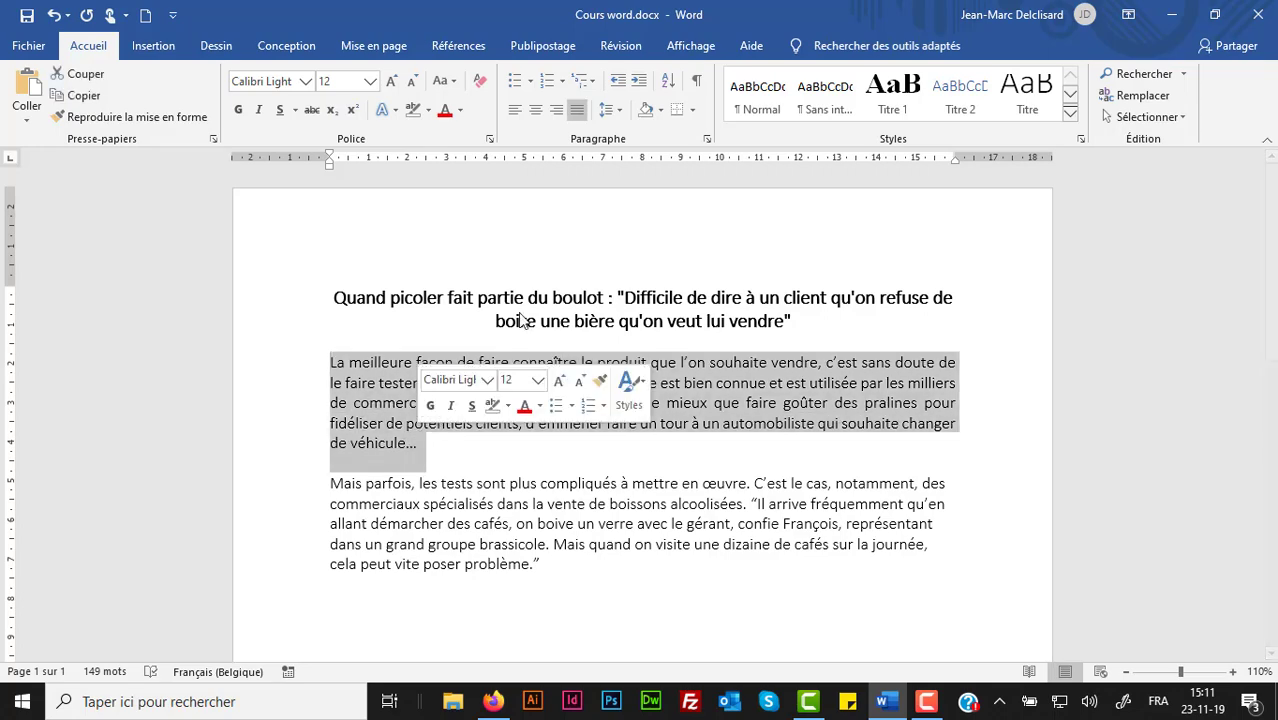
left_click(707, 139)
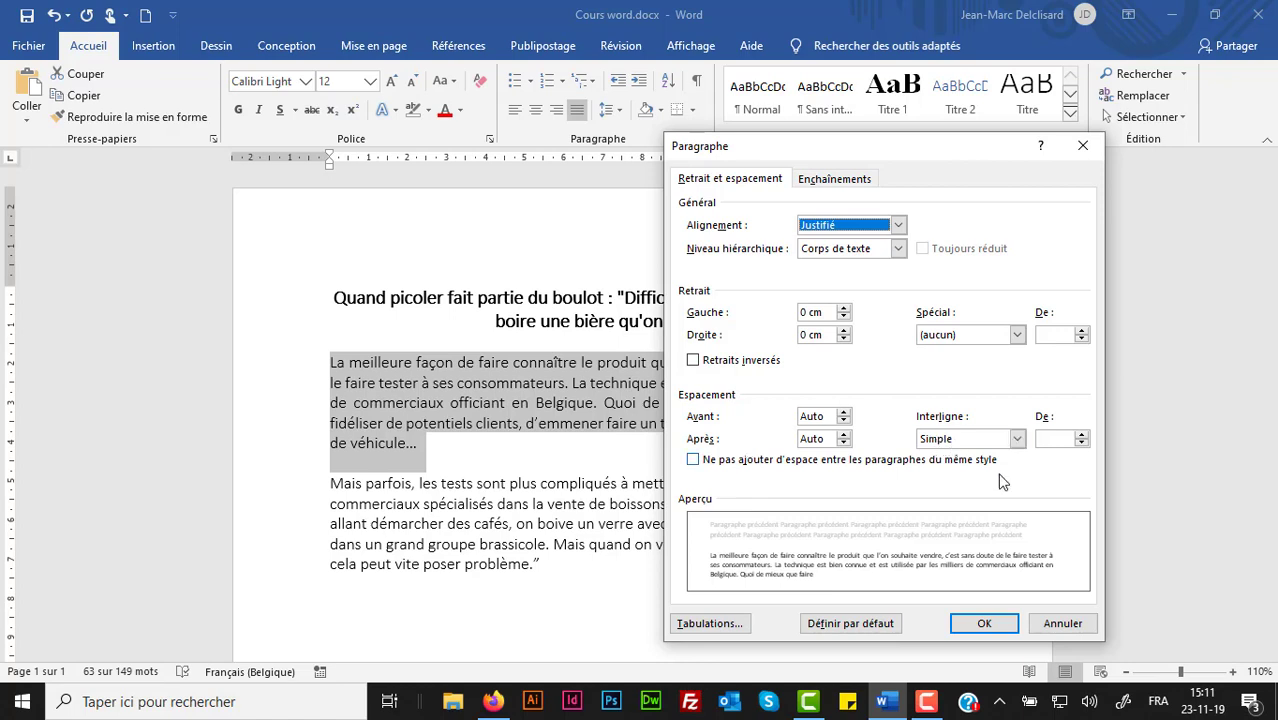
left_click(1017, 439)
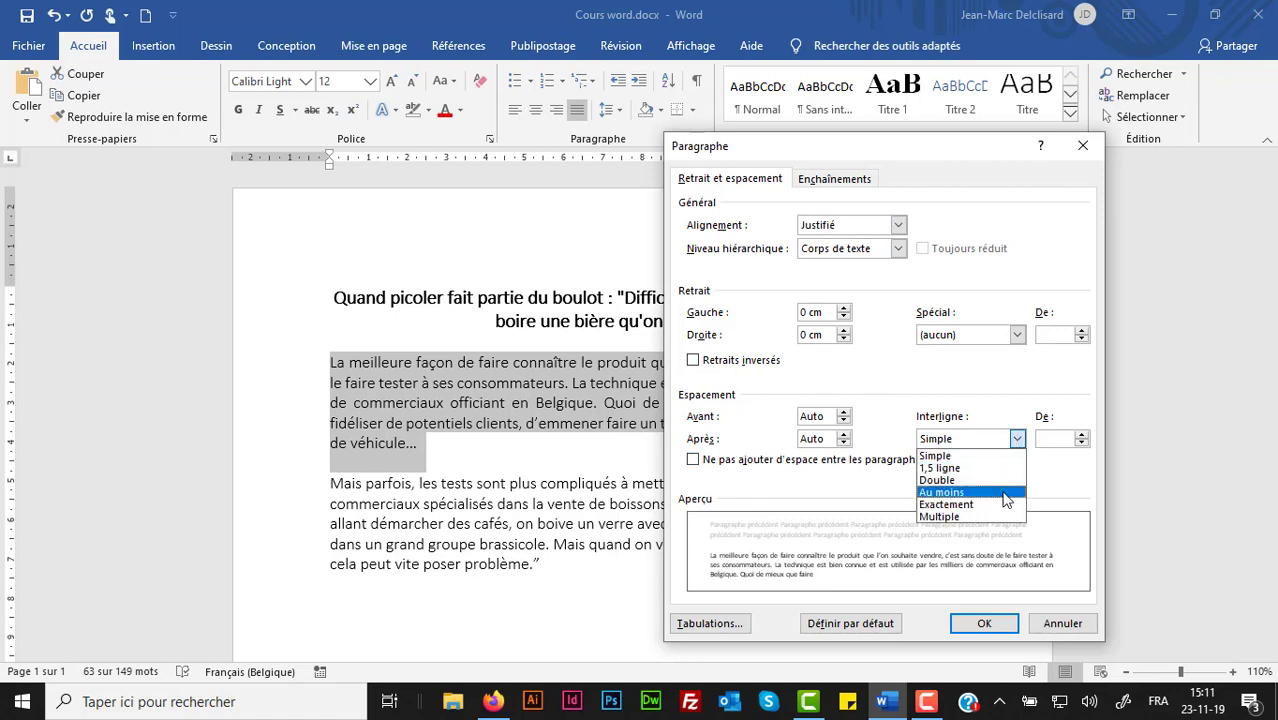
left_click(1001, 518)
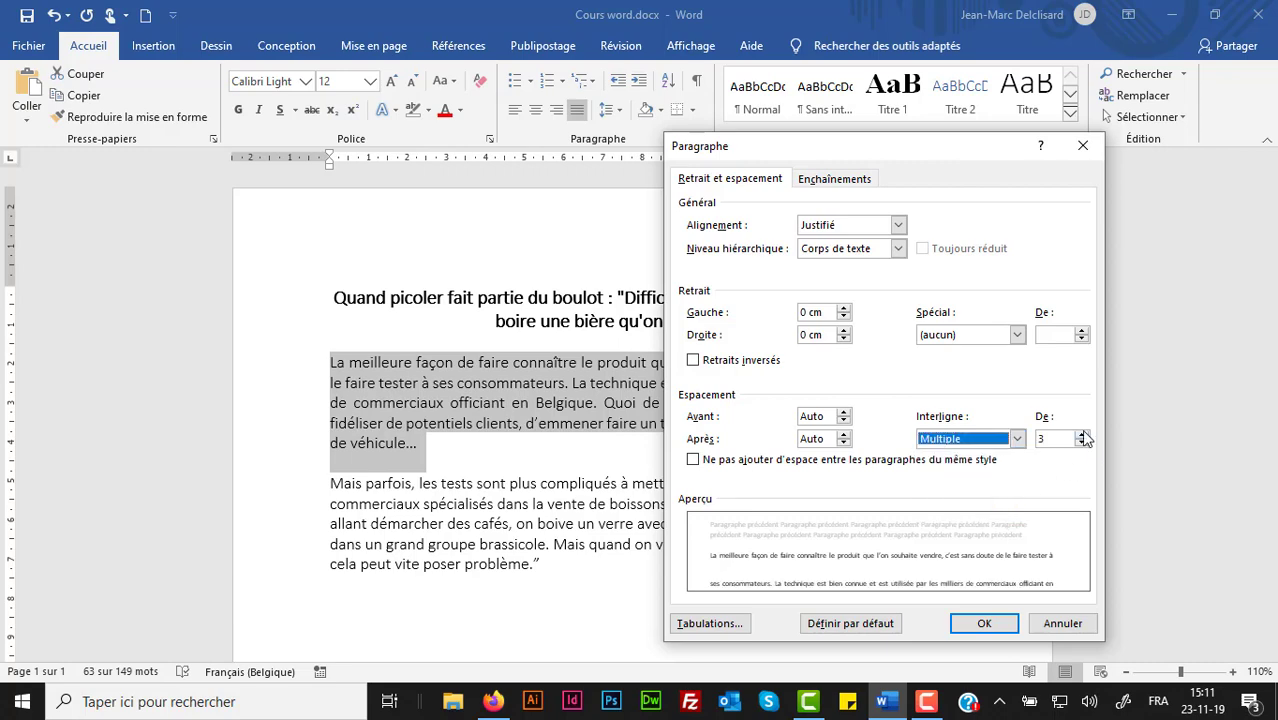
left_click(984, 625)
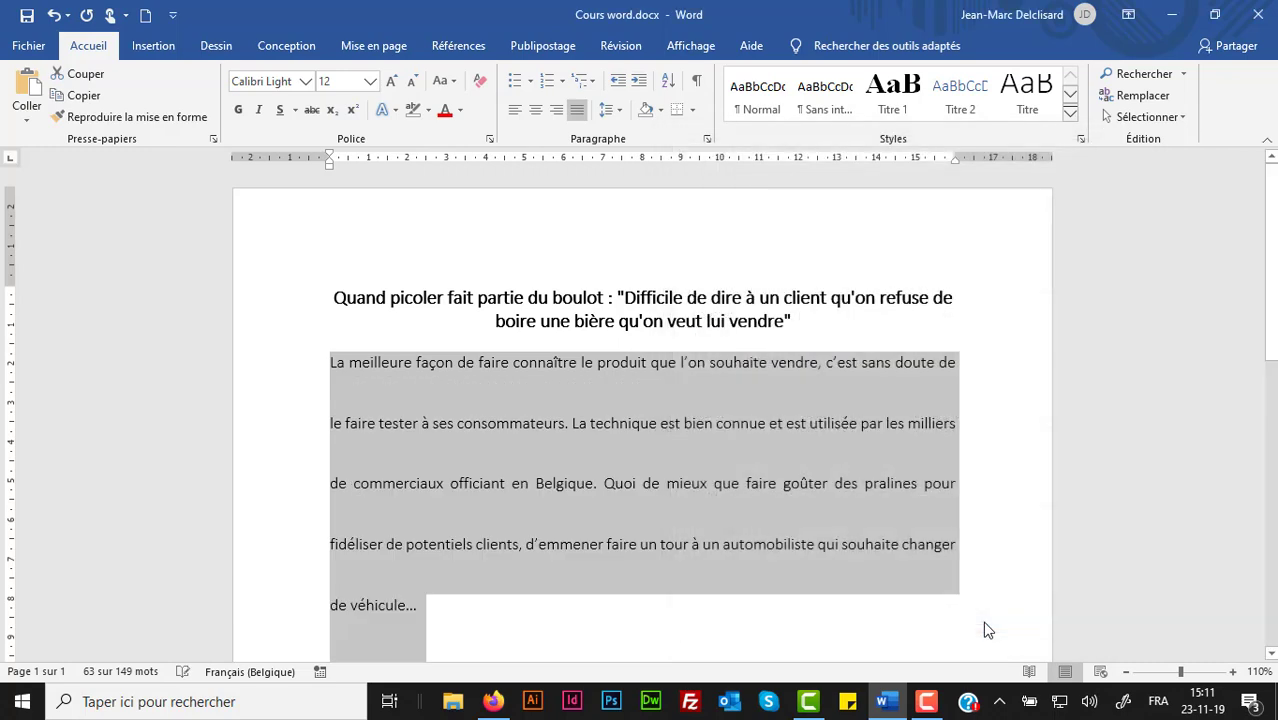
left_click(489, 387)
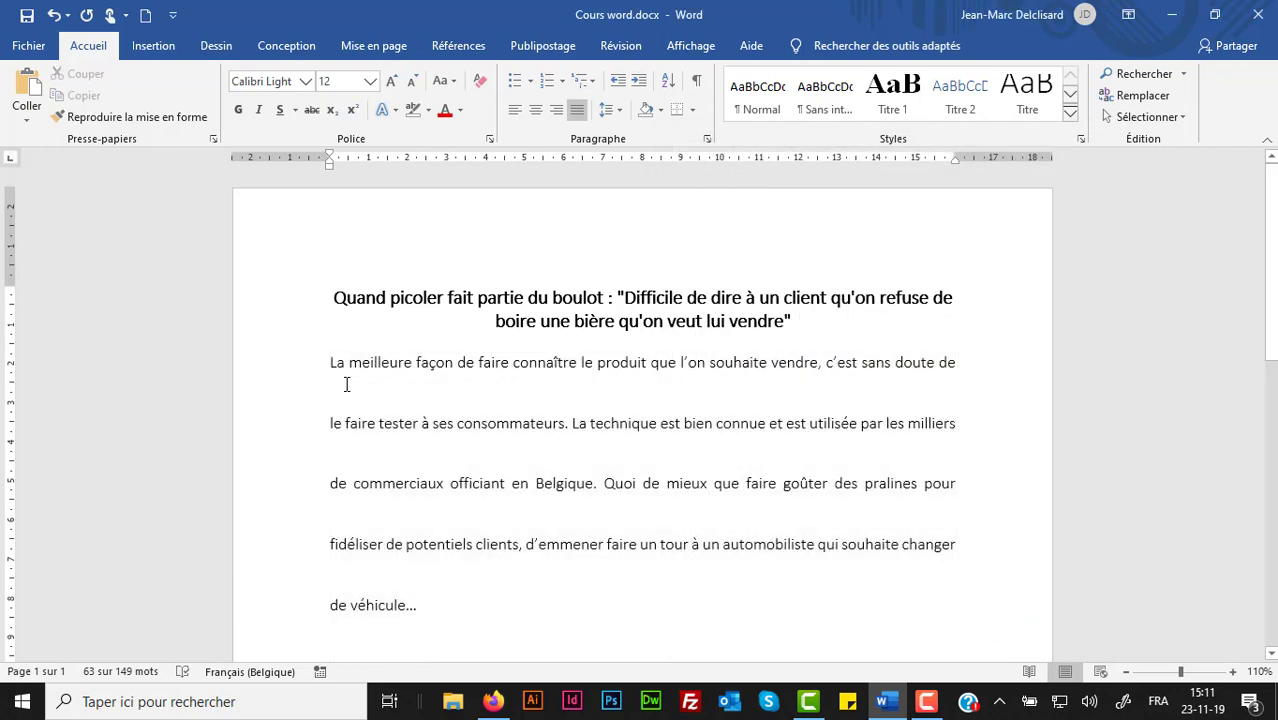
left_click_drag(342, 380, 394, 409)
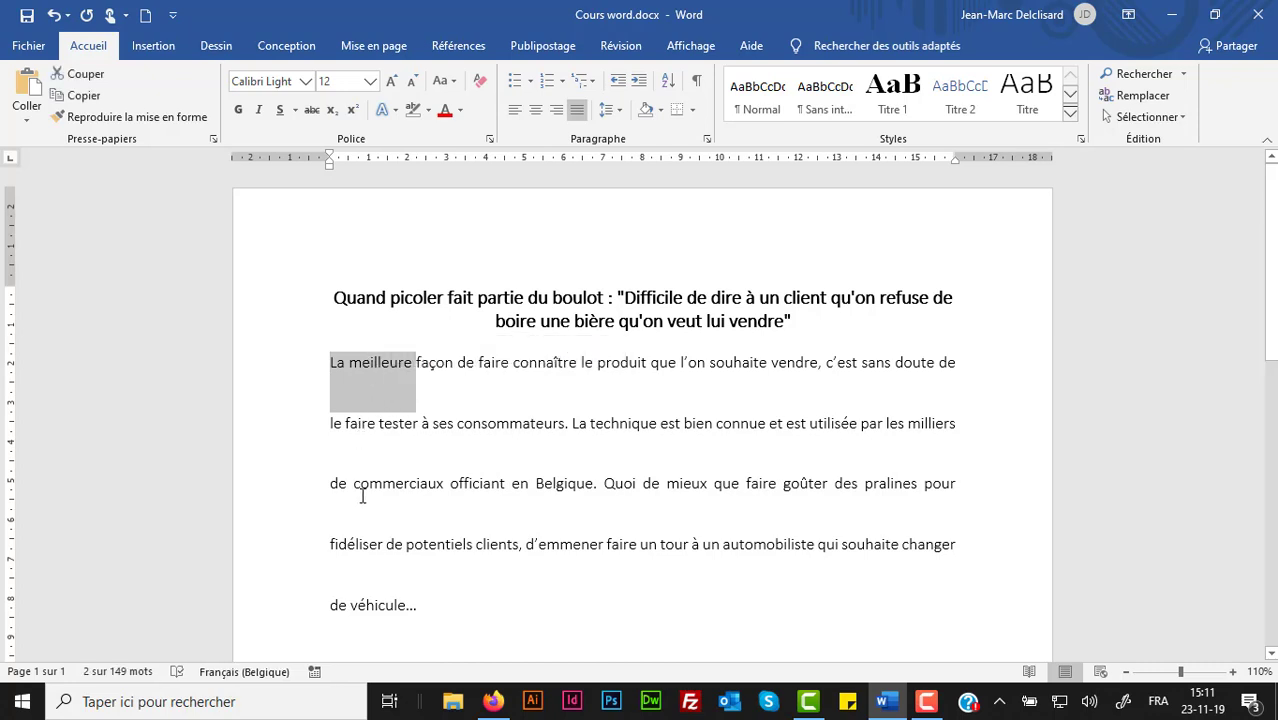
- Select the whole first body paragraph and set its line spacing to Simple
left_click(432, 380)
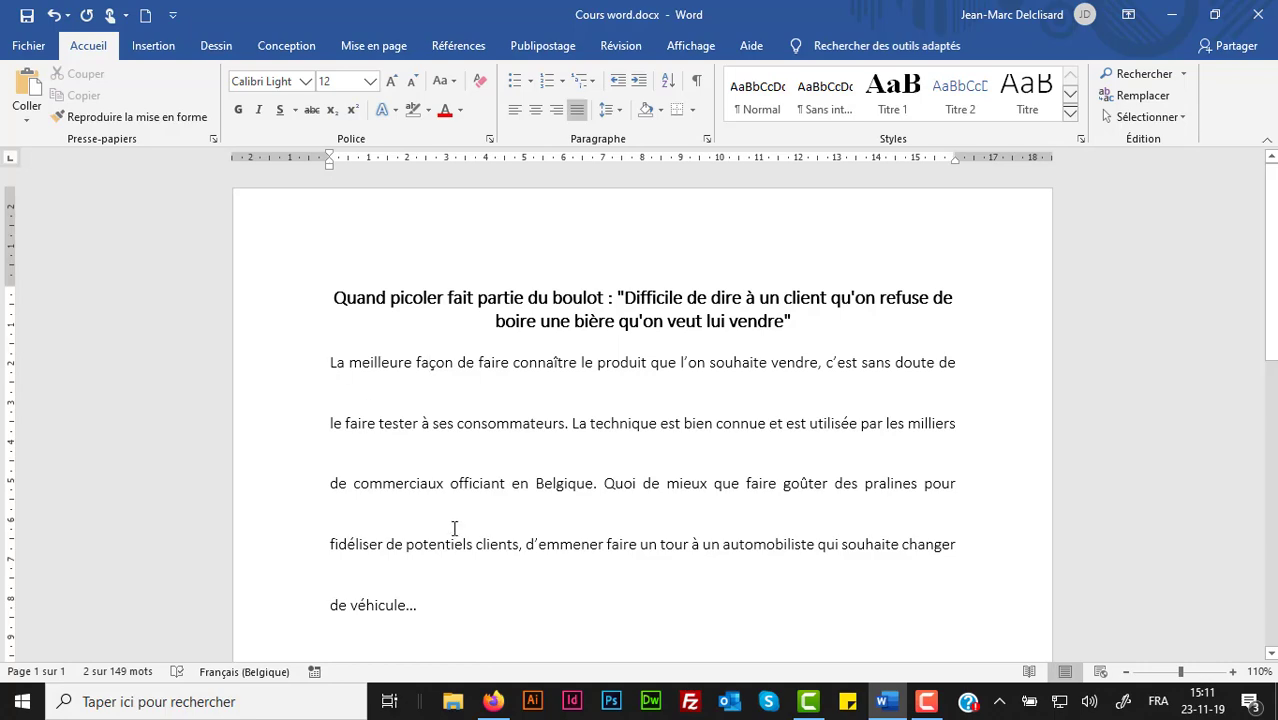
left_click(487, 599, "shift")
scroll(487, 599, "down", 2)
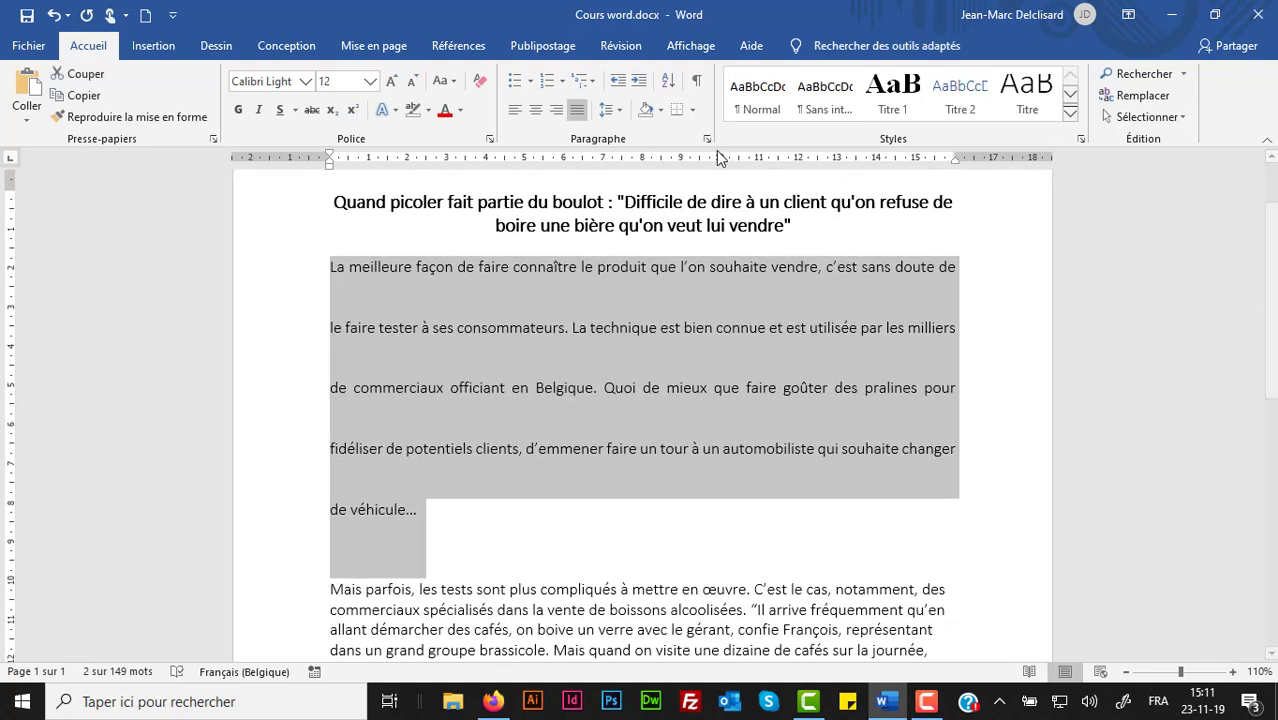
left_click(707, 143)
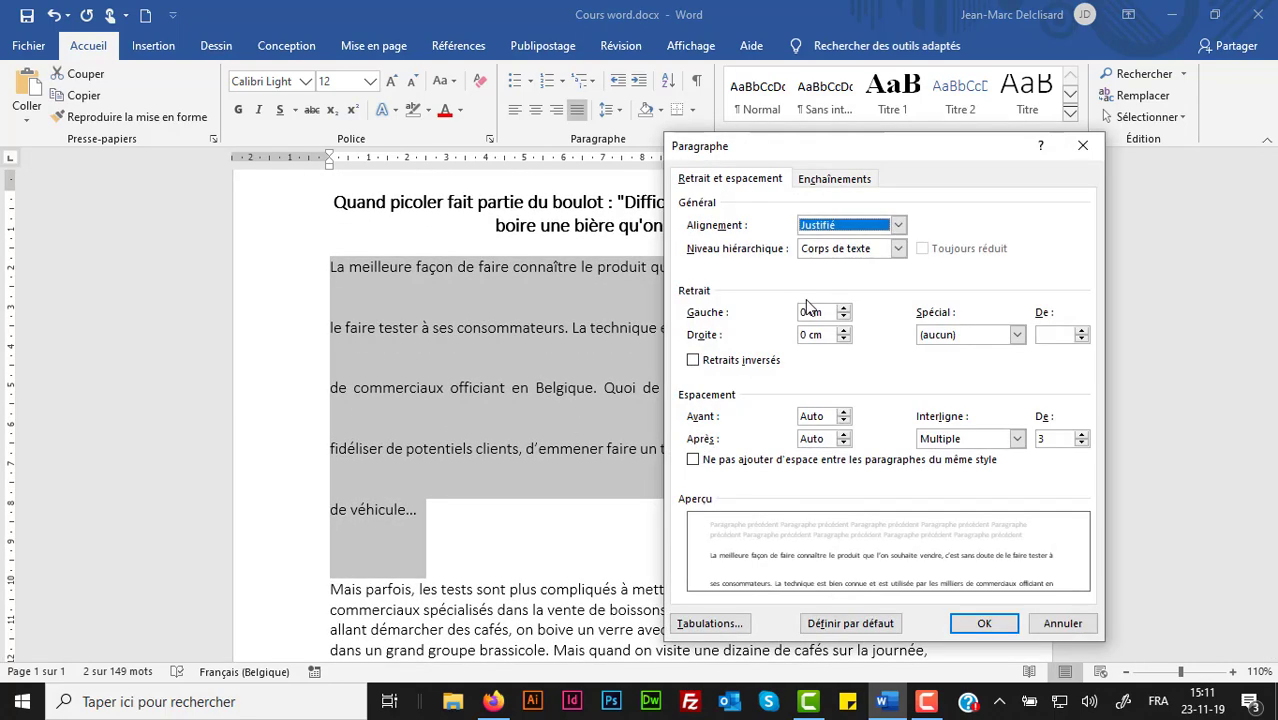
left_click(1016, 440)
left_click(1016, 456)
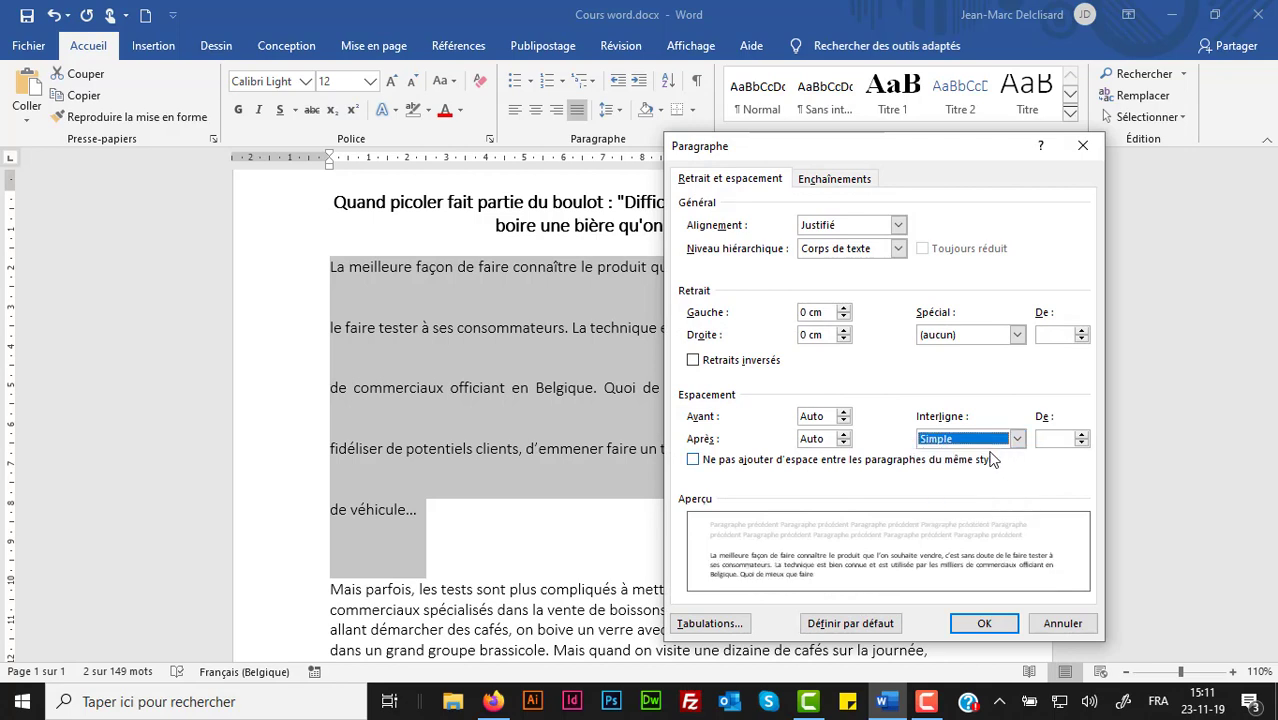
- Set the first body paragraph's spacing to 24 pt before and 42 pt after, and apply the paragraph settings
left_click(844, 414)
left_click(844, 414)
left_click(844, 414)
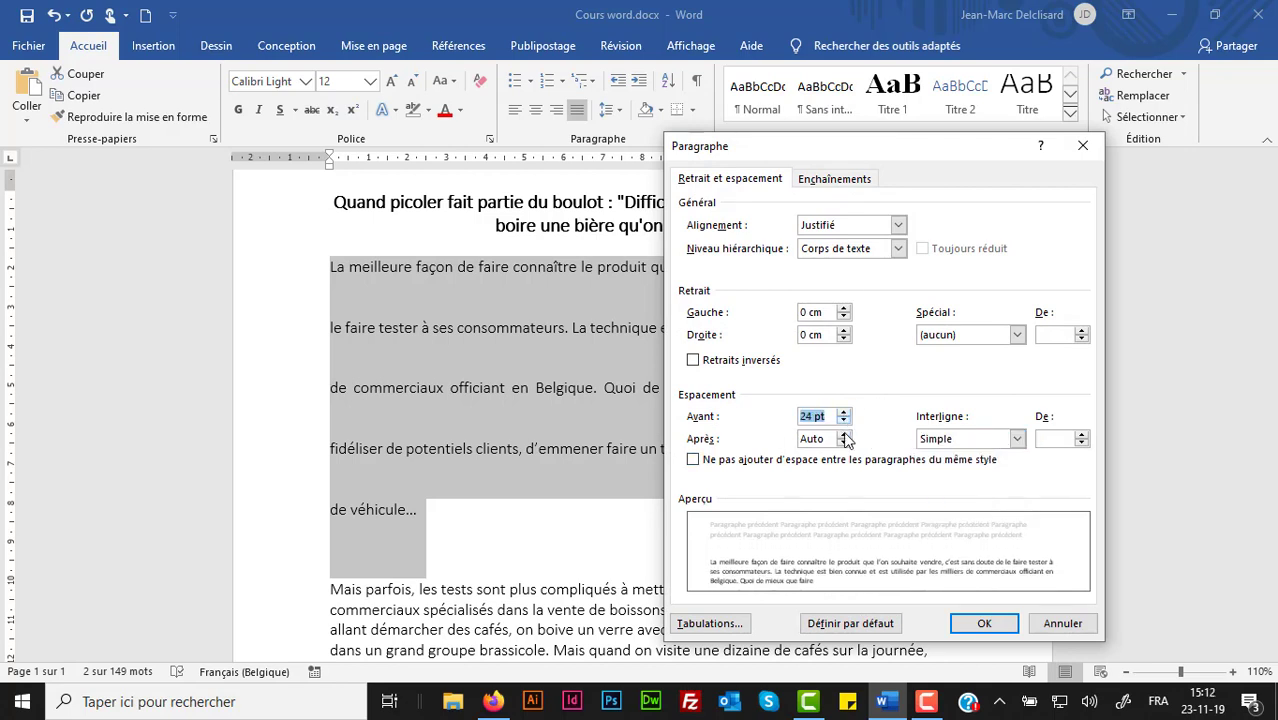
left_click(844, 436)
left_click(844, 436)
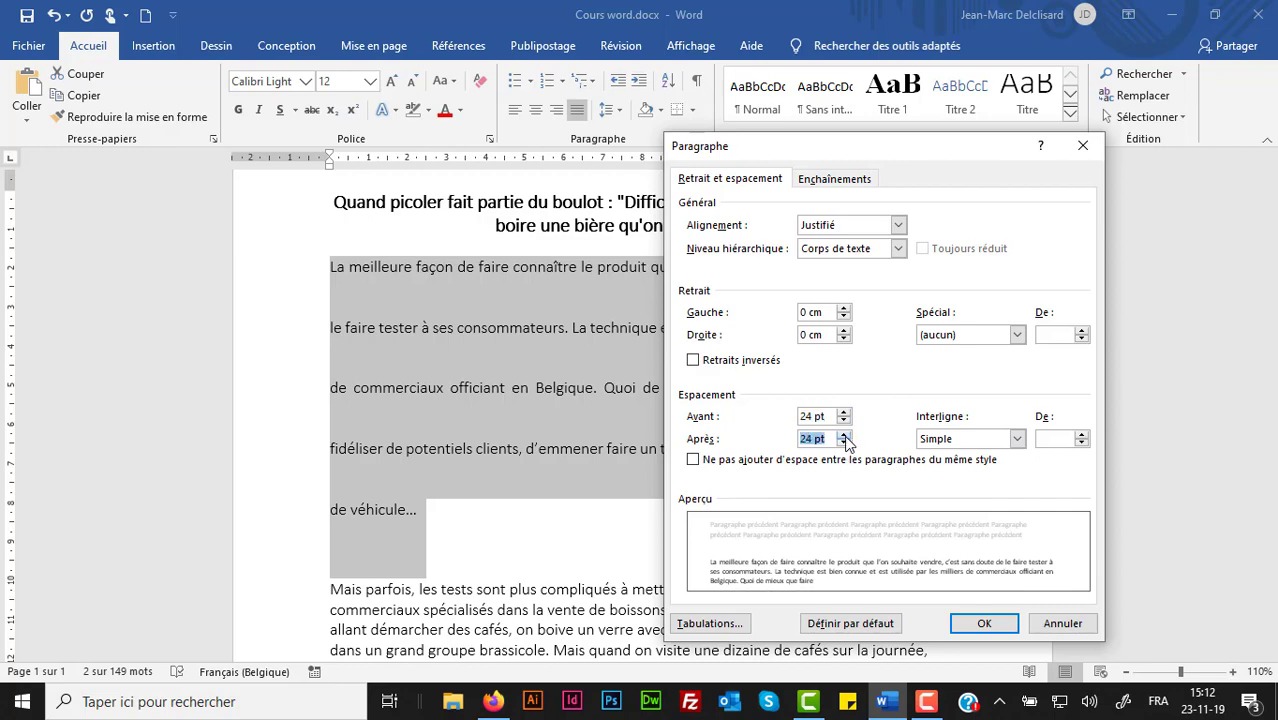
left_click(979, 623)
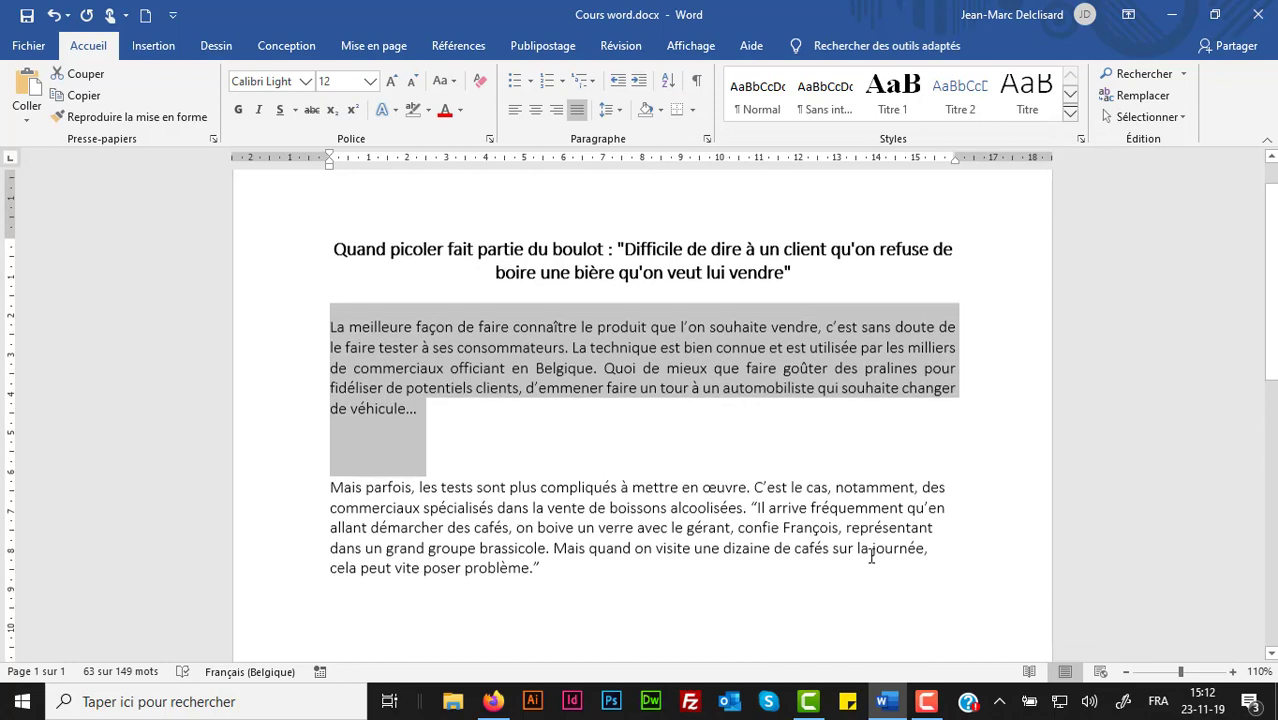
- Review the line spacing presets and options for the first body paragraph, and preview removing the space before it
left_click(382, 445)
left_click_drag(348, 439, 424, 467)
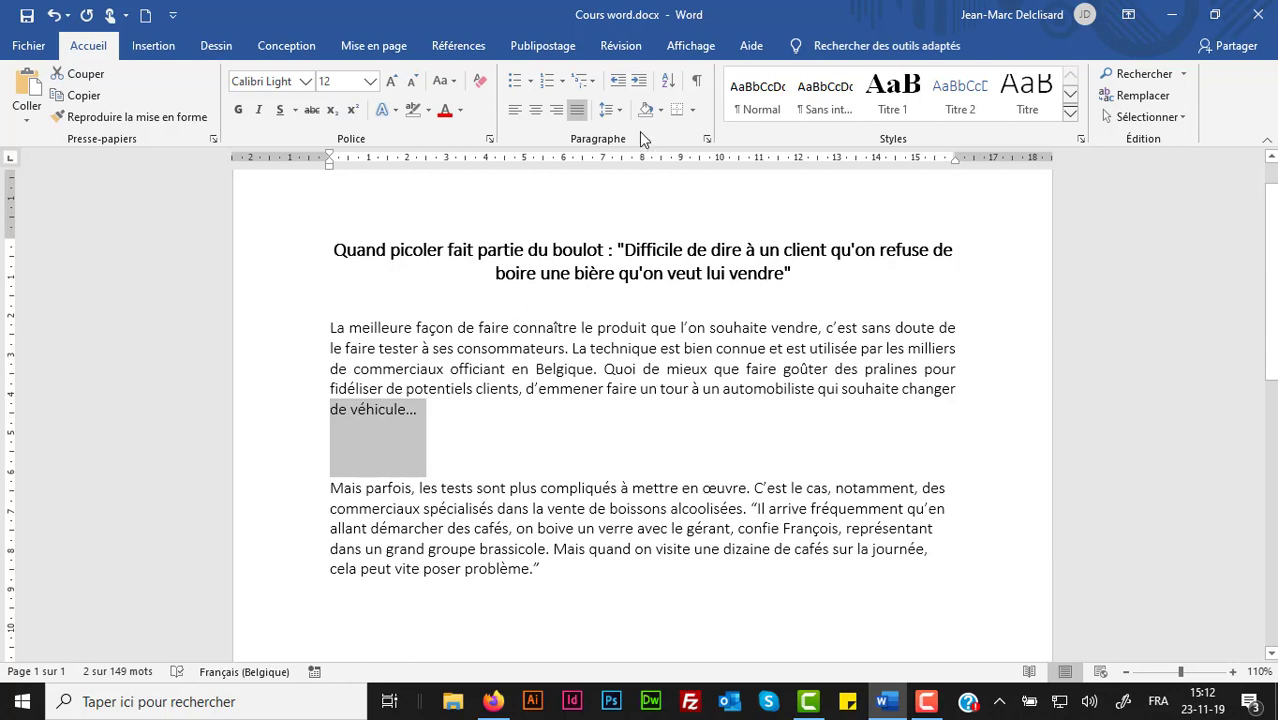
left_click(456, 327)
left_click_drag(323, 322, 455, 417)
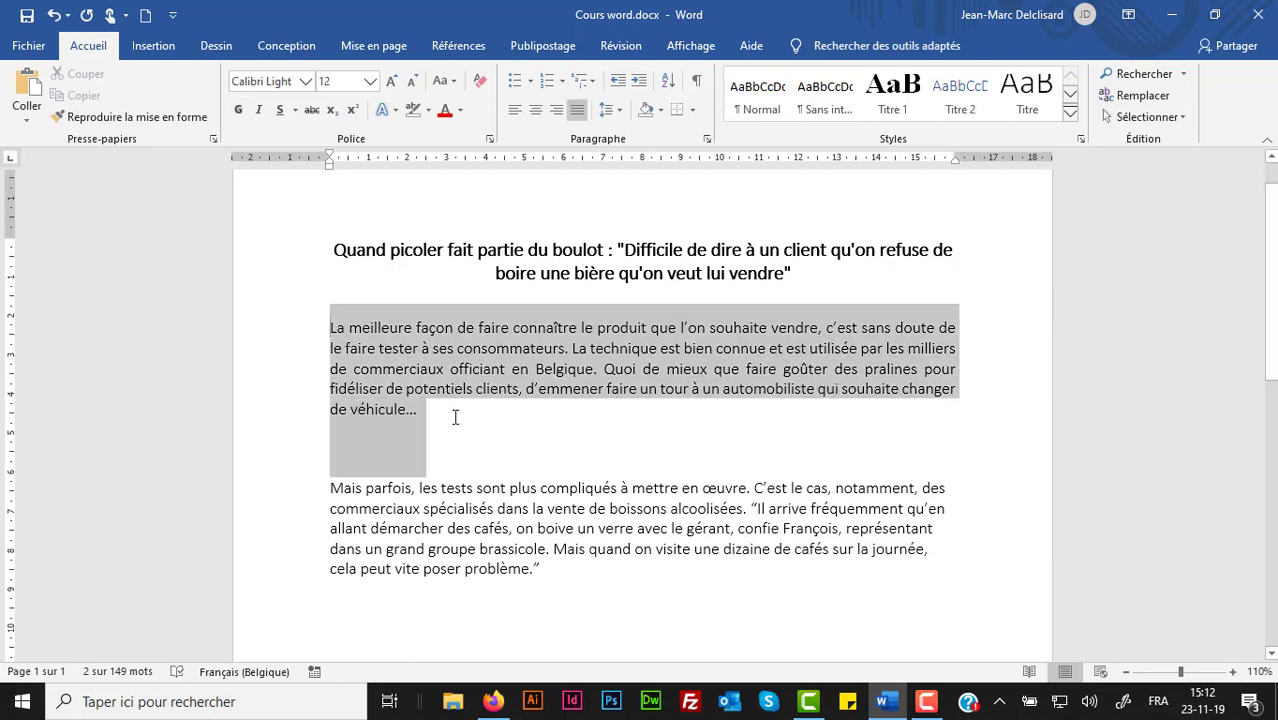
left_click(619, 110)
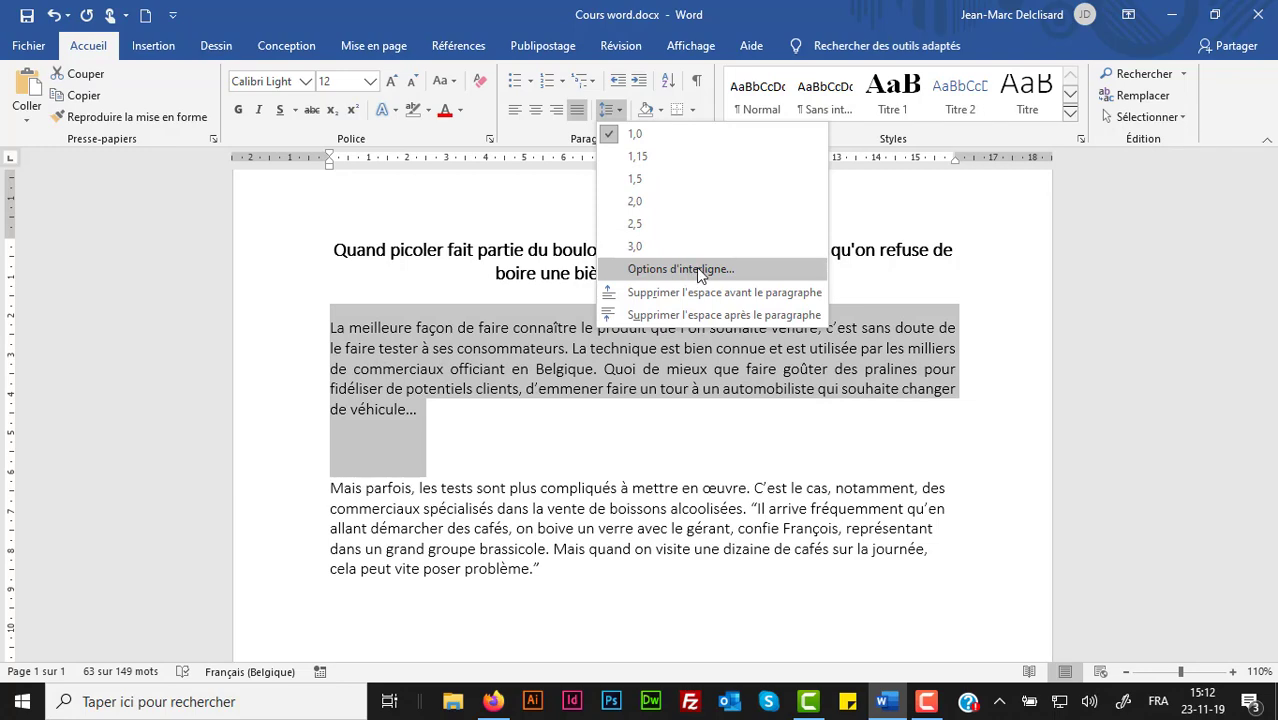
left_click(697, 270)
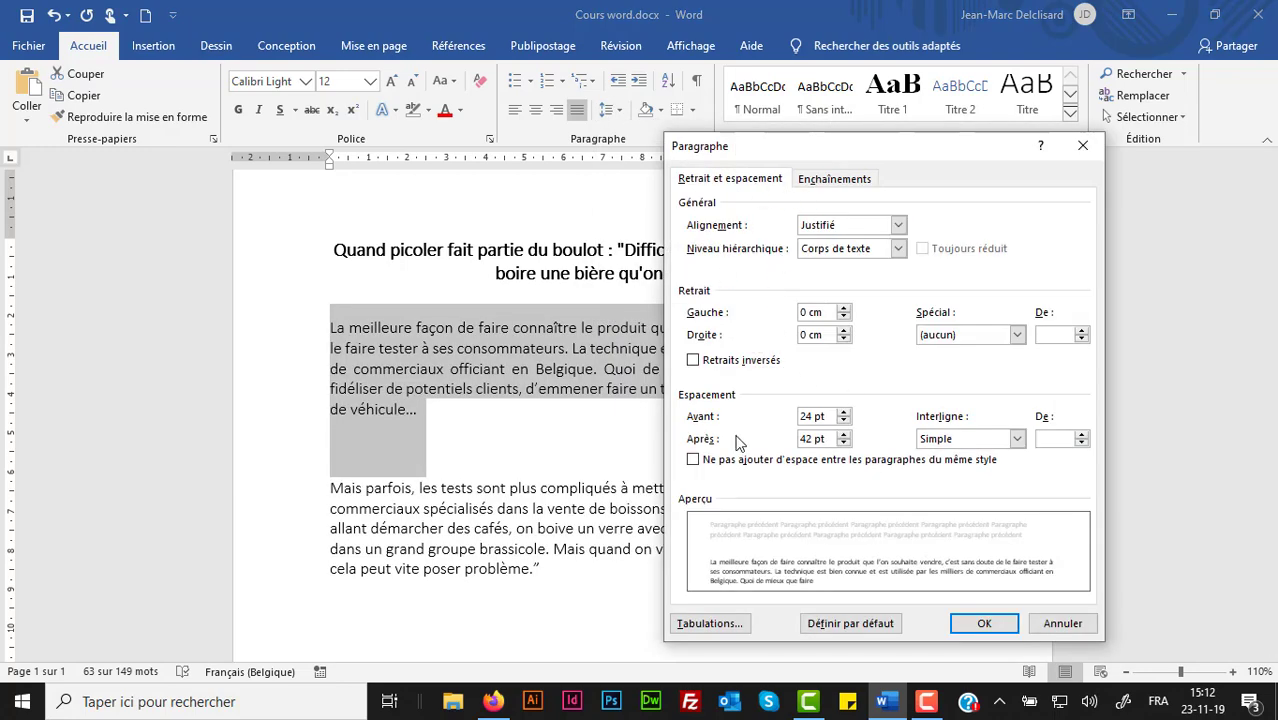
left_click(1062, 623)
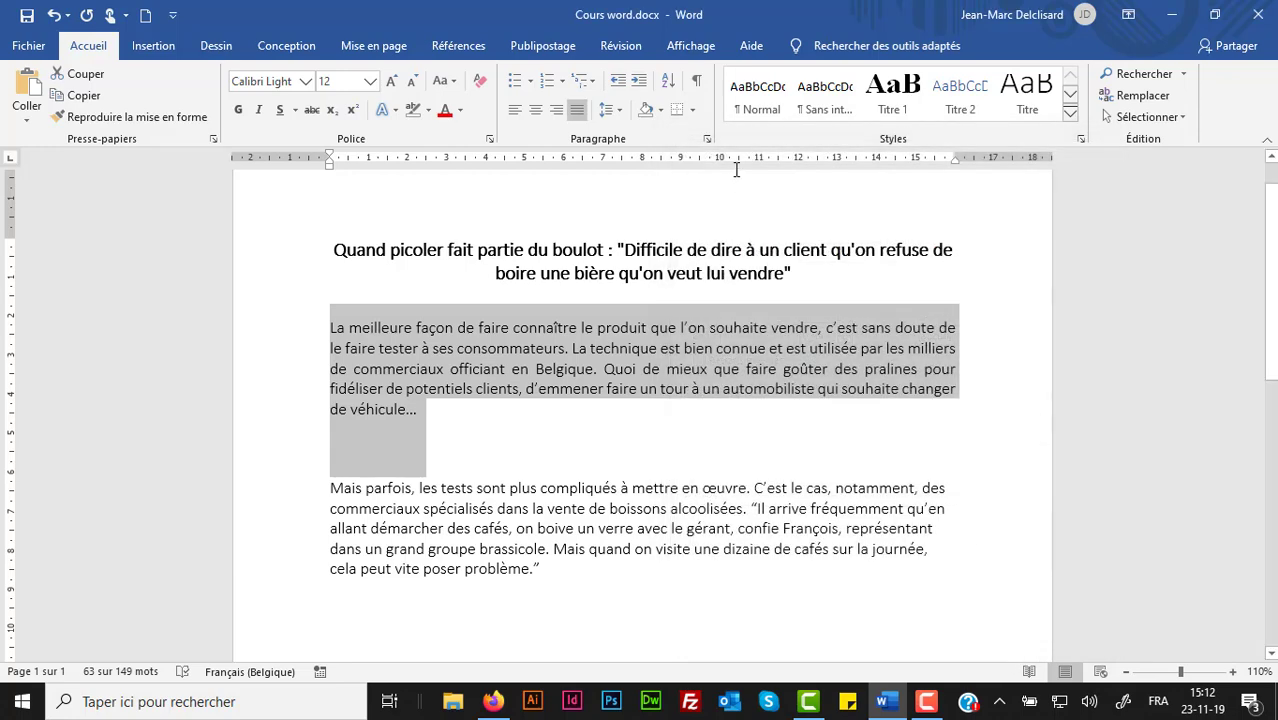
left_click(610, 110)
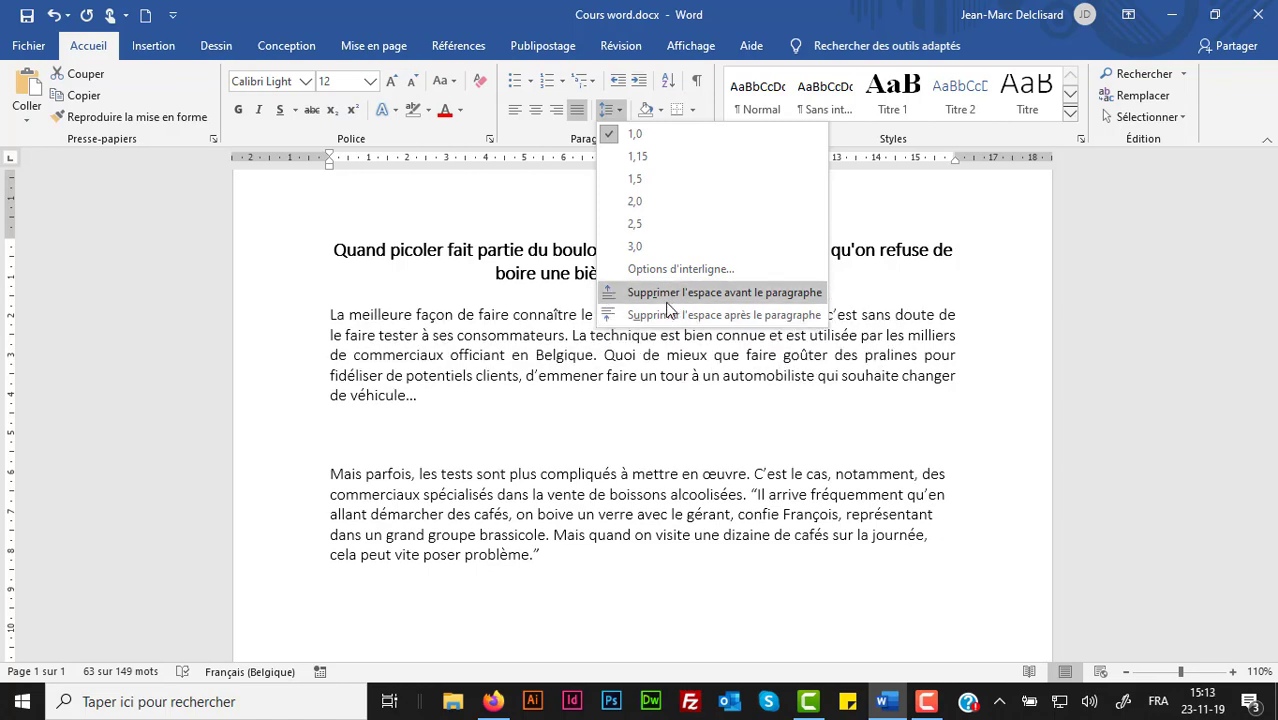
key("Escape")
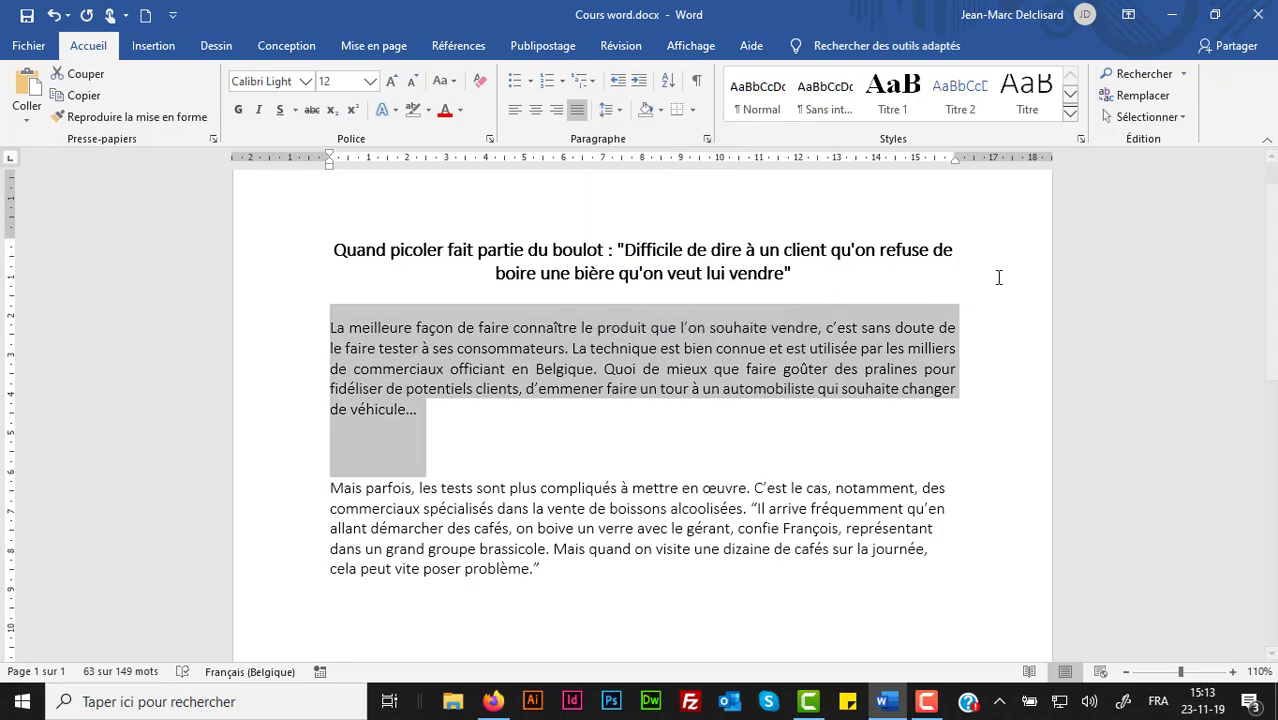